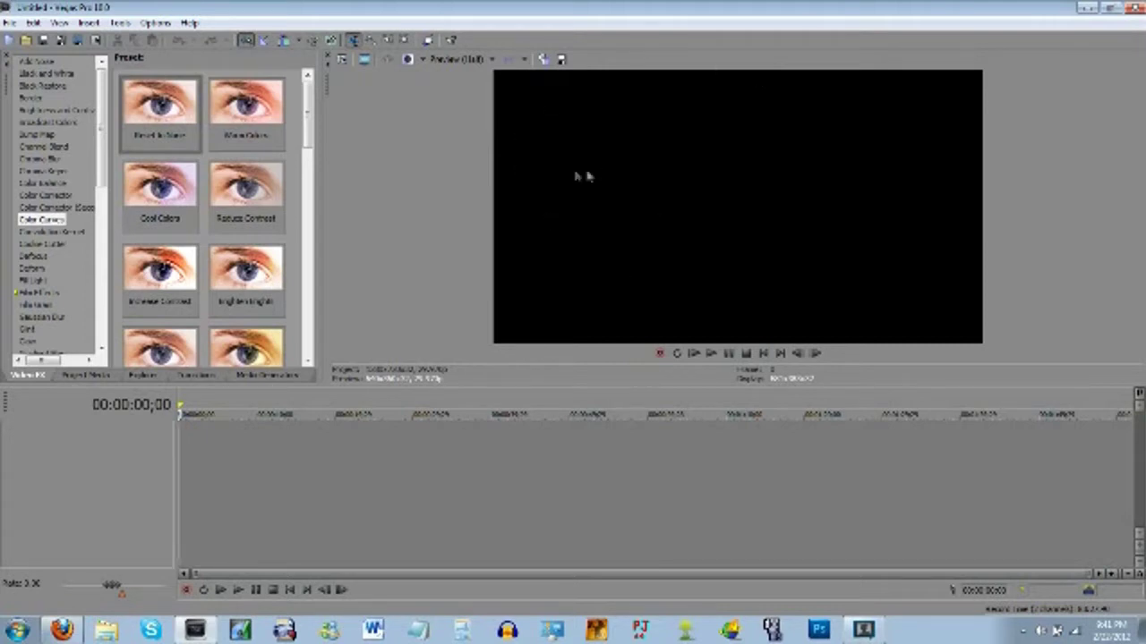
Step: Load the Dark Souls gameplay recording onto the timeline and bring up Project Properties
{"action": "left_click", "coordinate": [25, 40]}
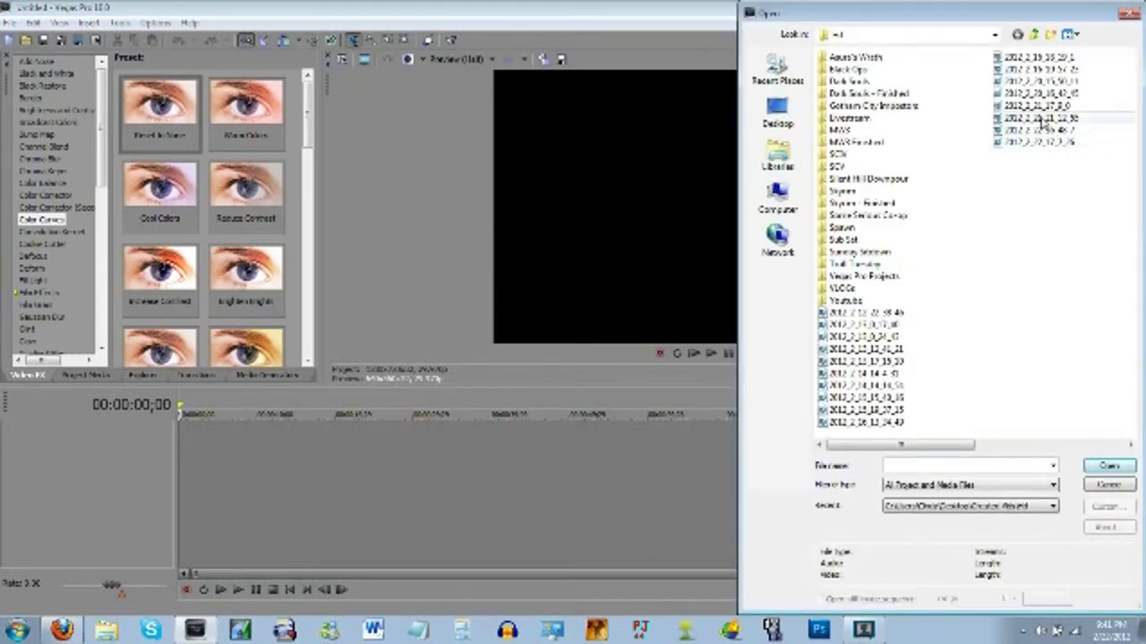
{"action": "double_click", "coordinate": [1045, 129]}
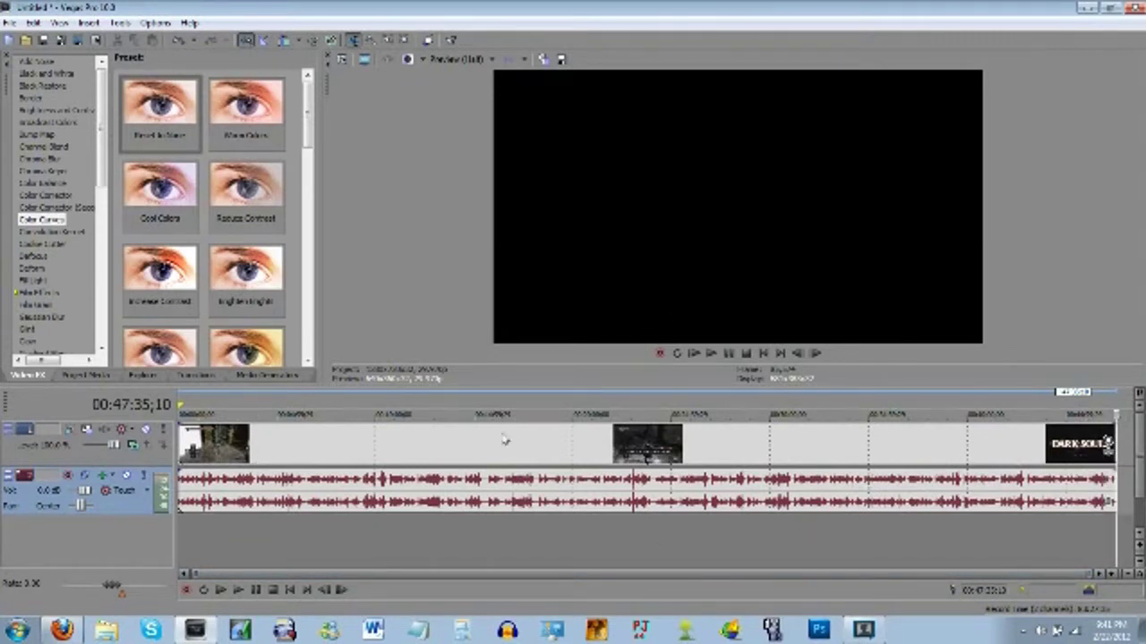
{"action": "left_click", "coordinate": [341, 61]}
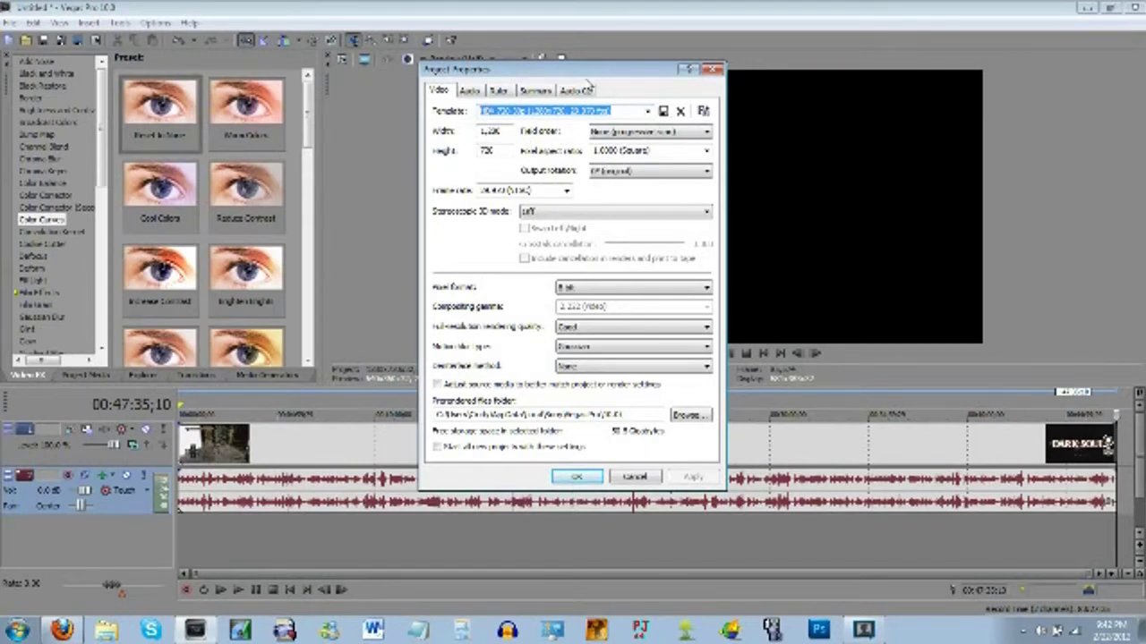
Step: Name the video template Youtube and confirm the 1,280 width and 720 height
{"action": "type", "text": "Youtube"}
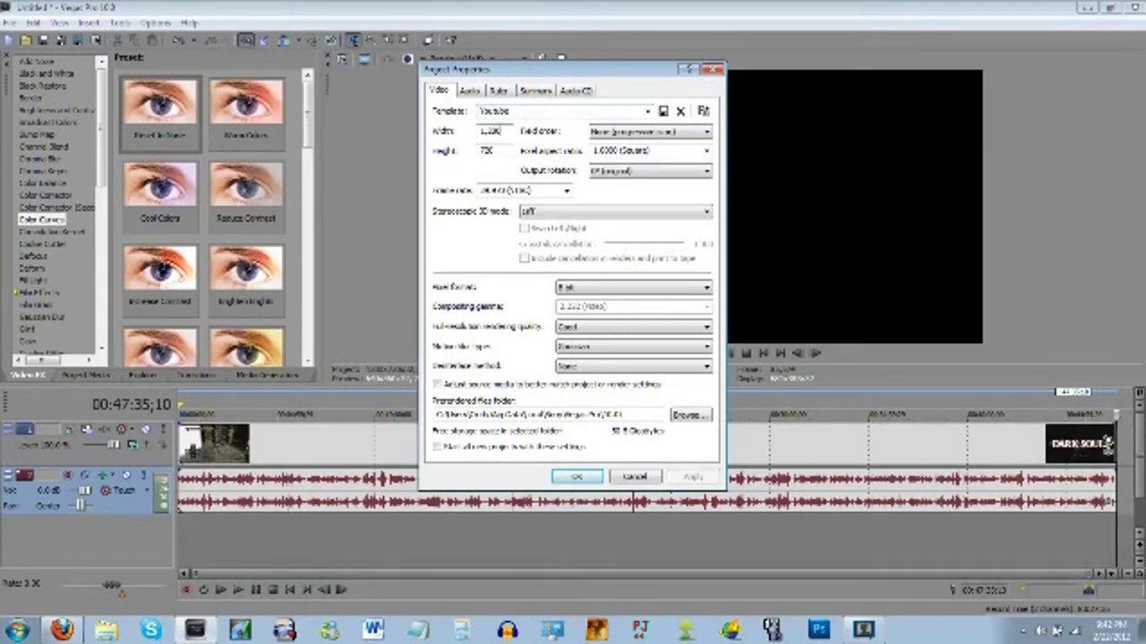
{"action": "key", "text": "Tab"}
{"action": "left_click", "coordinate": [491, 131]}
{"action": "left_click", "coordinate": [490, 151]}
Step: Review progressive field order, output rotation, prerendered files folder and motion blur type, leaving them unchanged
{"action": "left_click", "coordinate": [649, 133]}
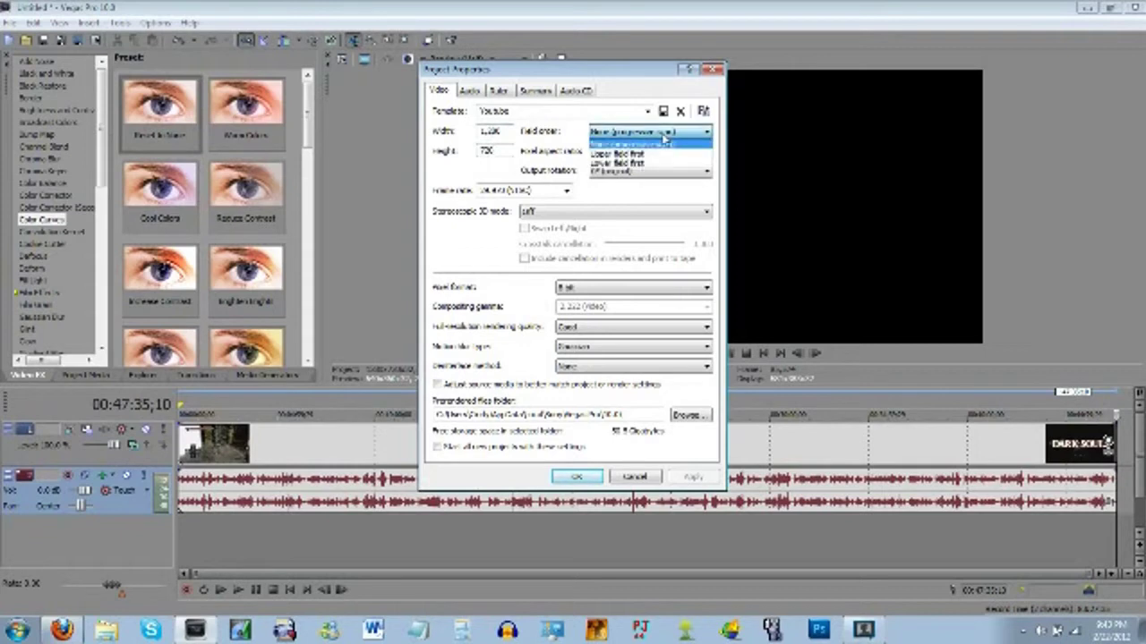
{"action": "left_click", "coordinate": [662, 142]}
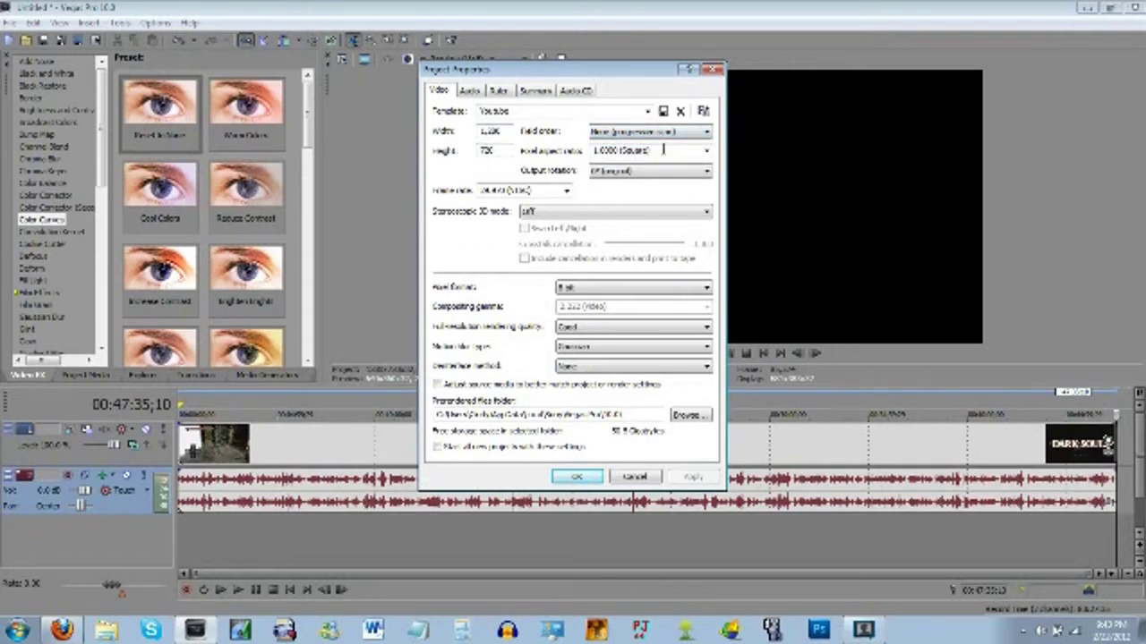
{"action": "left_click", "coordinate": [626, 169]}
{"action": "left_click", "coordinate": [685, 418]}
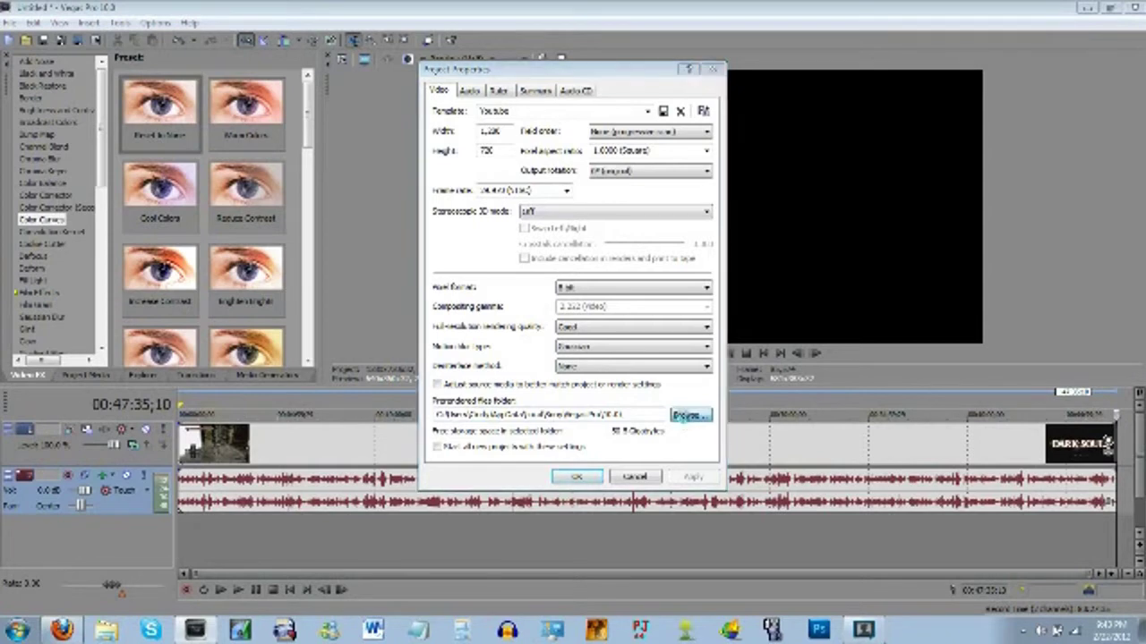
{"action": "left_click", "coordinate": [674, 206]}
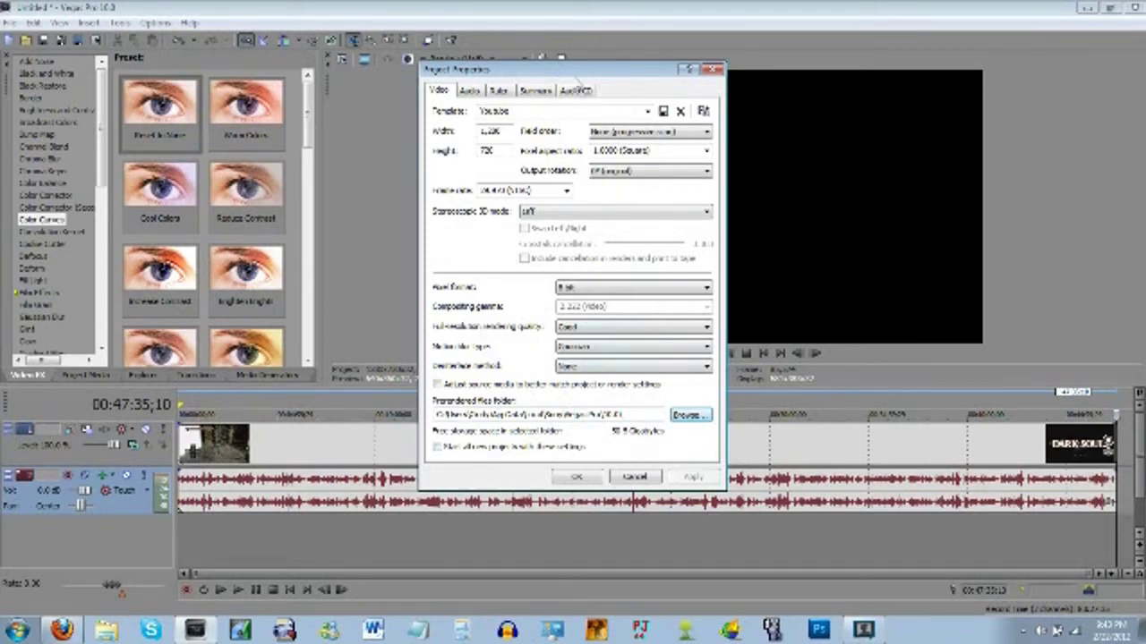
{"action": "left_click", "coordinate": [596, 347]}
Step: Make new projects start with these settings, apply them, and save the Youtube template
{"action": "left_click", "coordinate": [500, 450]}
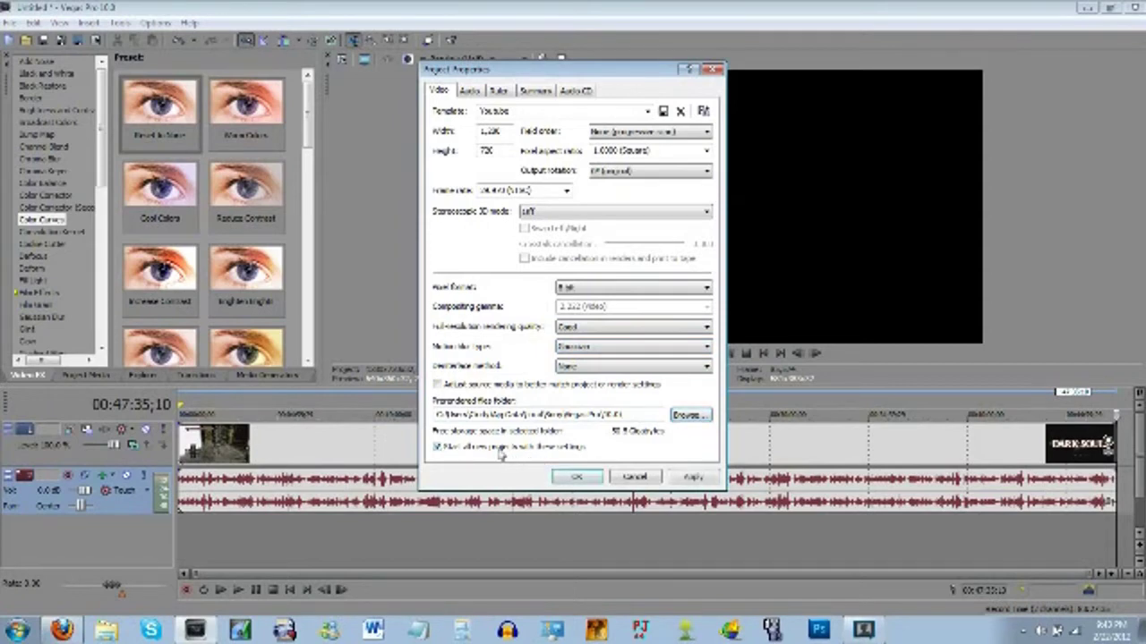
{"action": "left_click", "coordinate": [696, 478]}
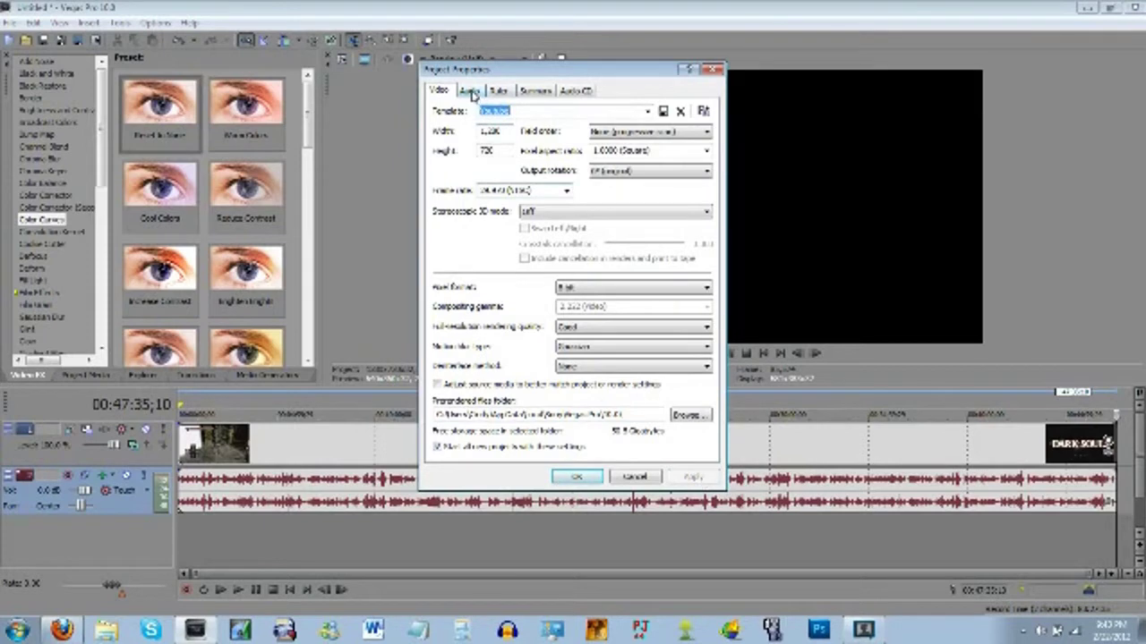
{"action": "left_click", "coordinate": [663, 111]}
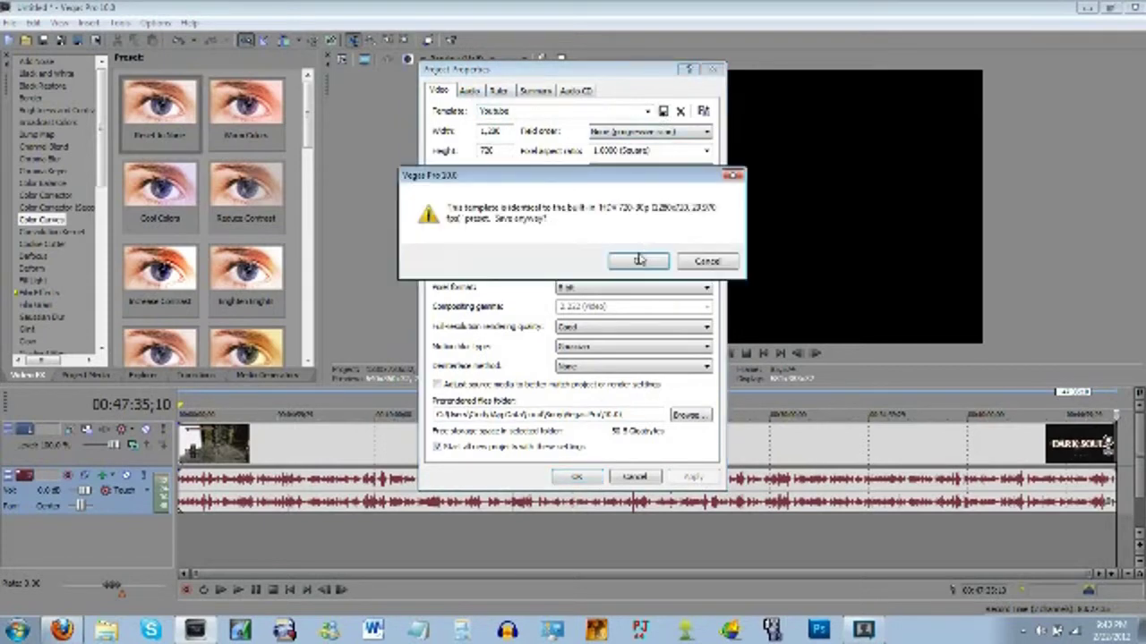
{"action": "left_click", "coordinate": [732, 175]}
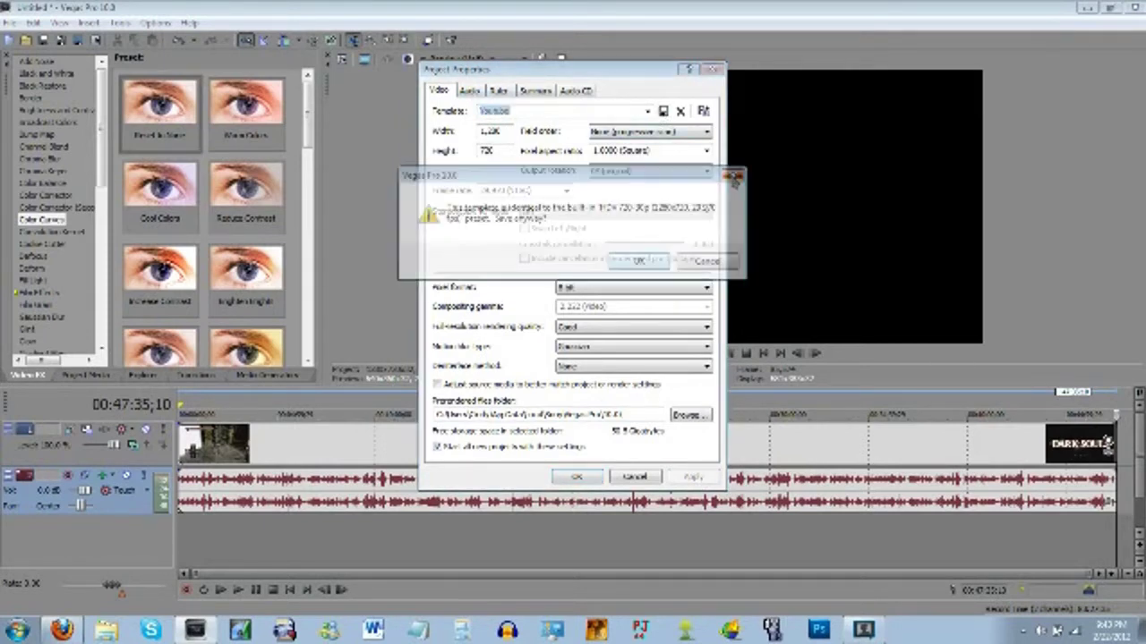
Step: On the Audio tab, set the recorded audio folder to Commentary
{"action": "left_click", "coordinate": [470, 92]}
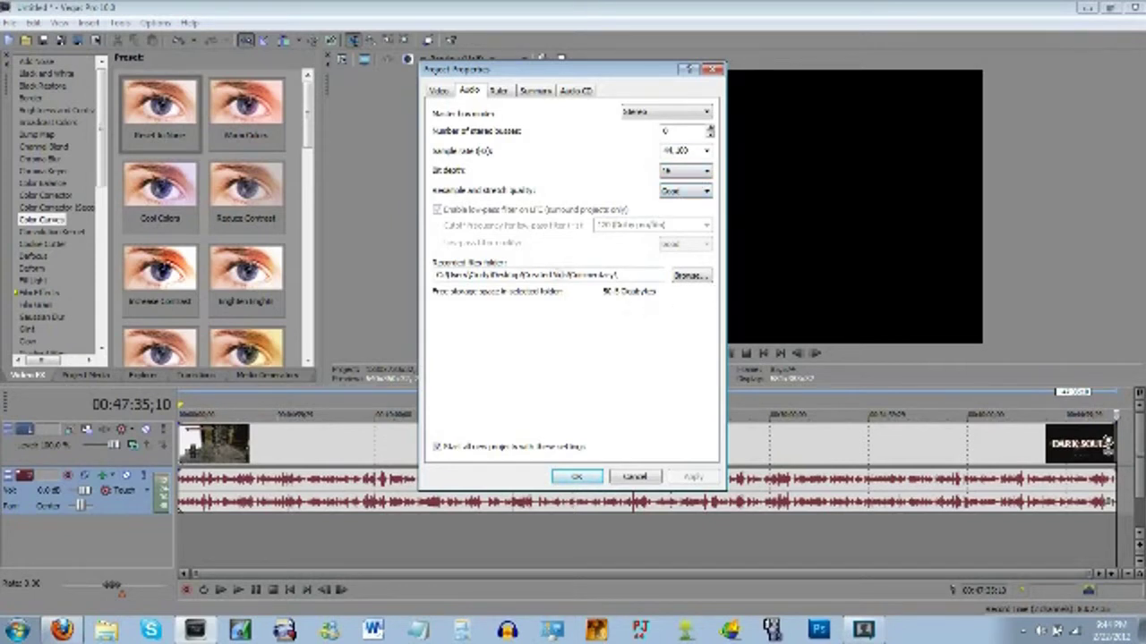
{"action": "left_click", "coordinate": [691, 277]}
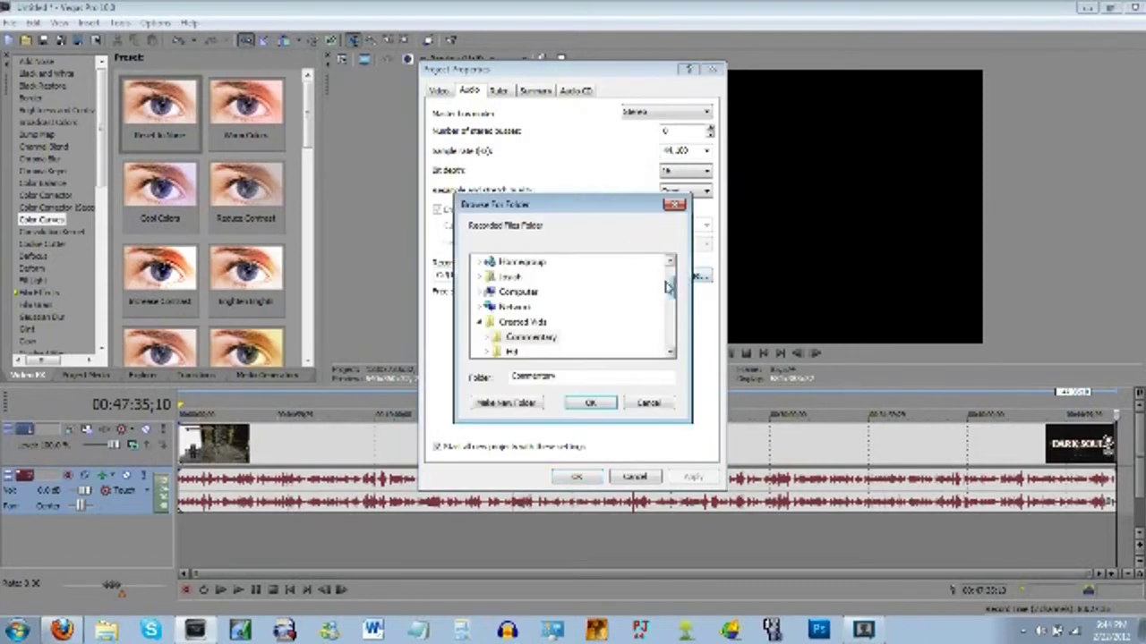
{"action": "left_click_drag", "start_coordinate": [670, 287], "coordinate": [670, 294]}
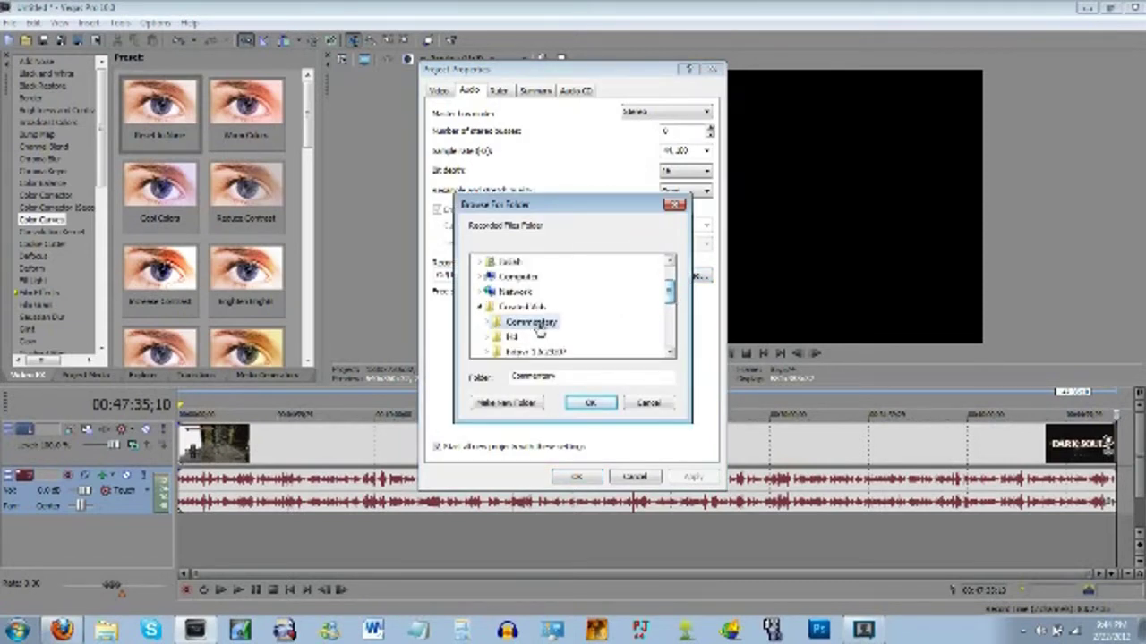
{"action": "left_click", "coordinate": [590, 402]}
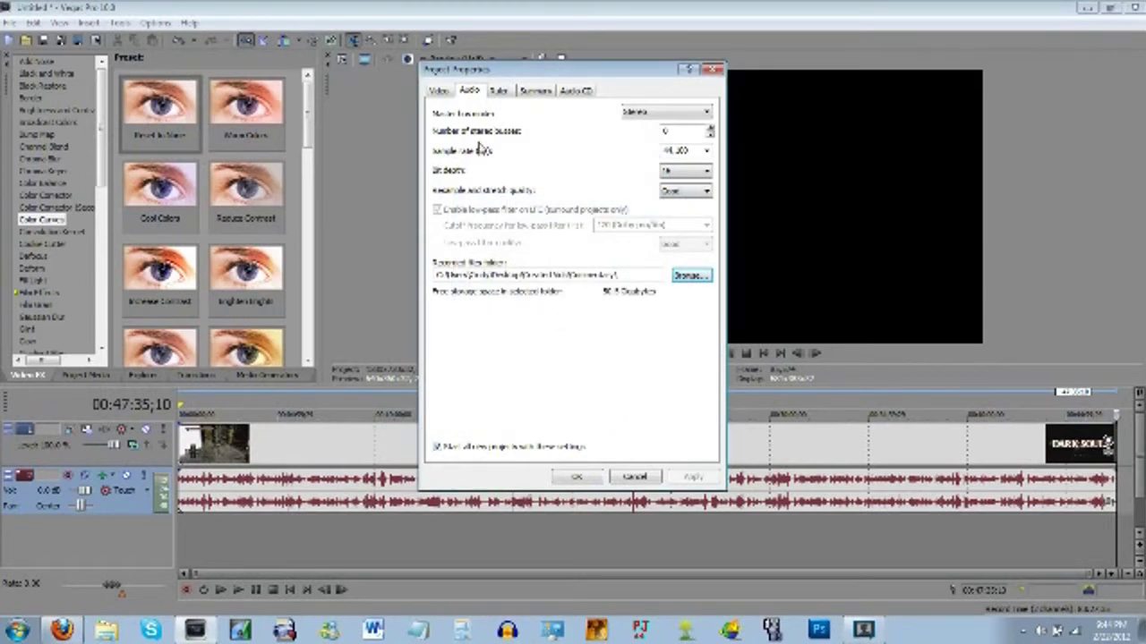
Step: Review the Ruler, Summary and Audio CD tabs, then close Project Properties with OK
{"action": "left_click", "coordinate": [502, 94]}
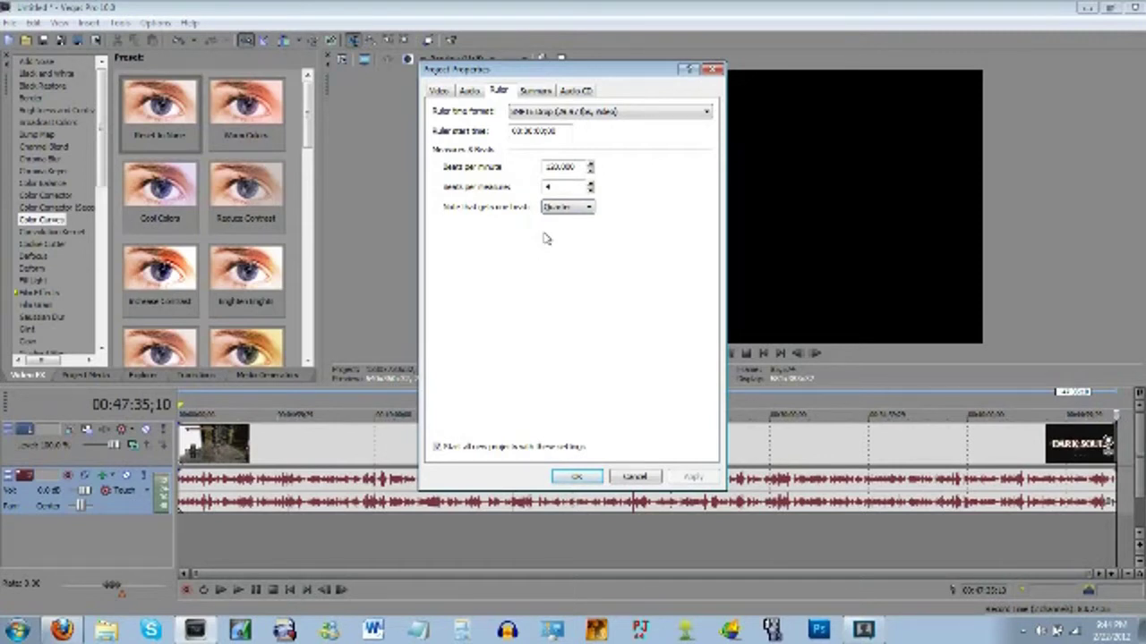
{"action": "left_click", "coordinate": [535, 92]}
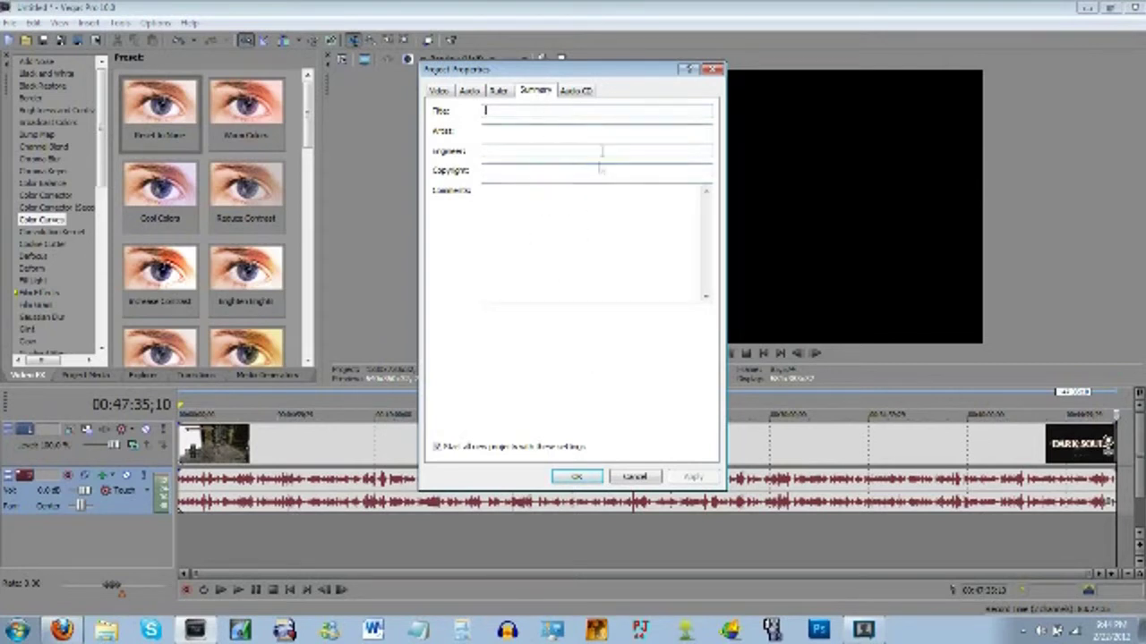
{"action": "left_click", "coordinate": [577, 90]}
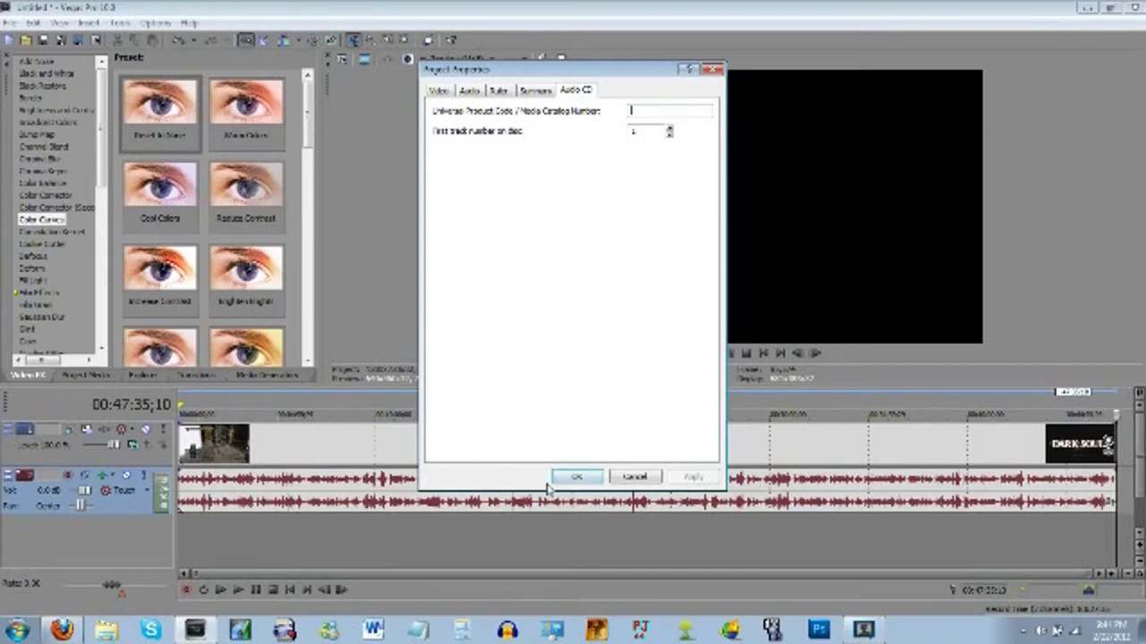
{"action": "left_click", "coordinate": [577, 478]}
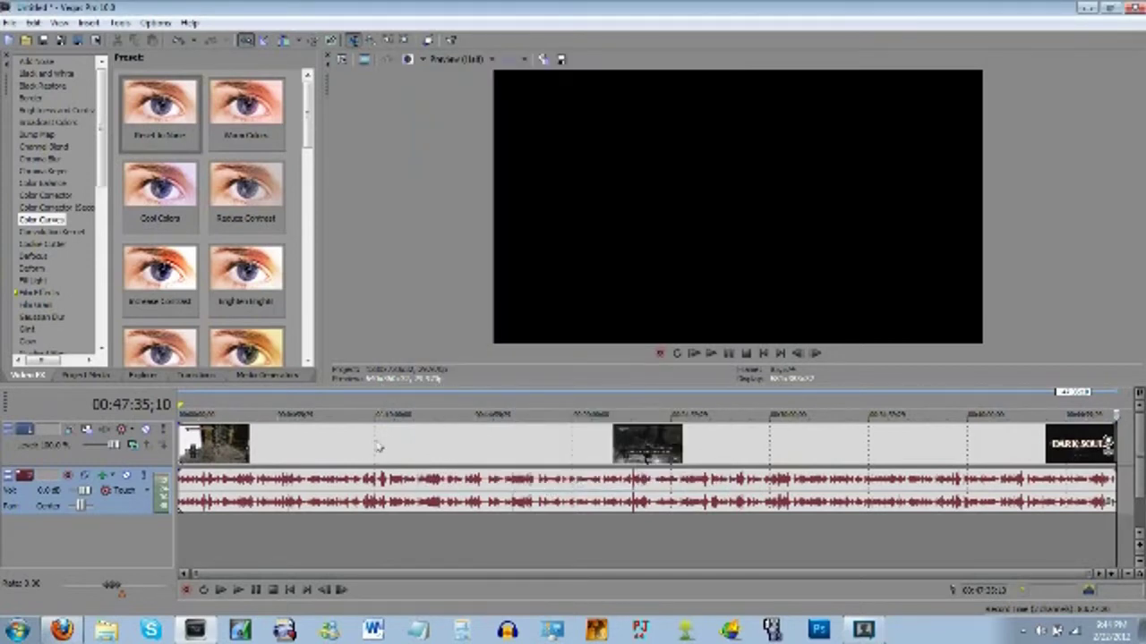
{"action": "left_click", "coordinate": [373, 445]}
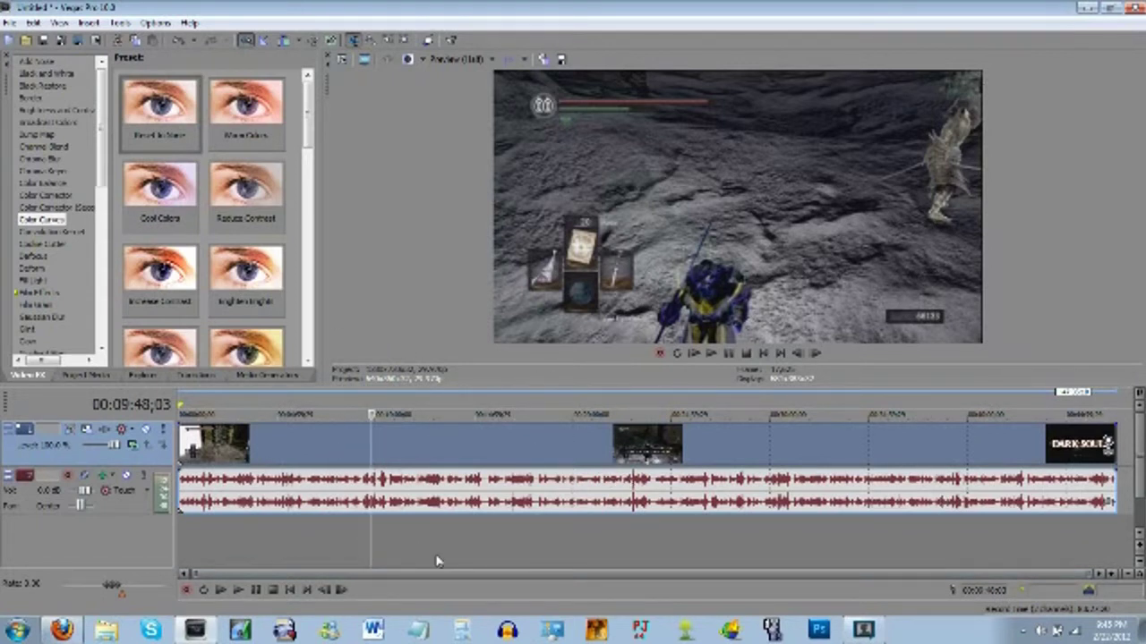
Step: In the clip's Properties, untick Loop and Maintain aspect ratio, and tick Reduce interlace flicker
{"action": "right_click", "coordinate": [463, 447]}
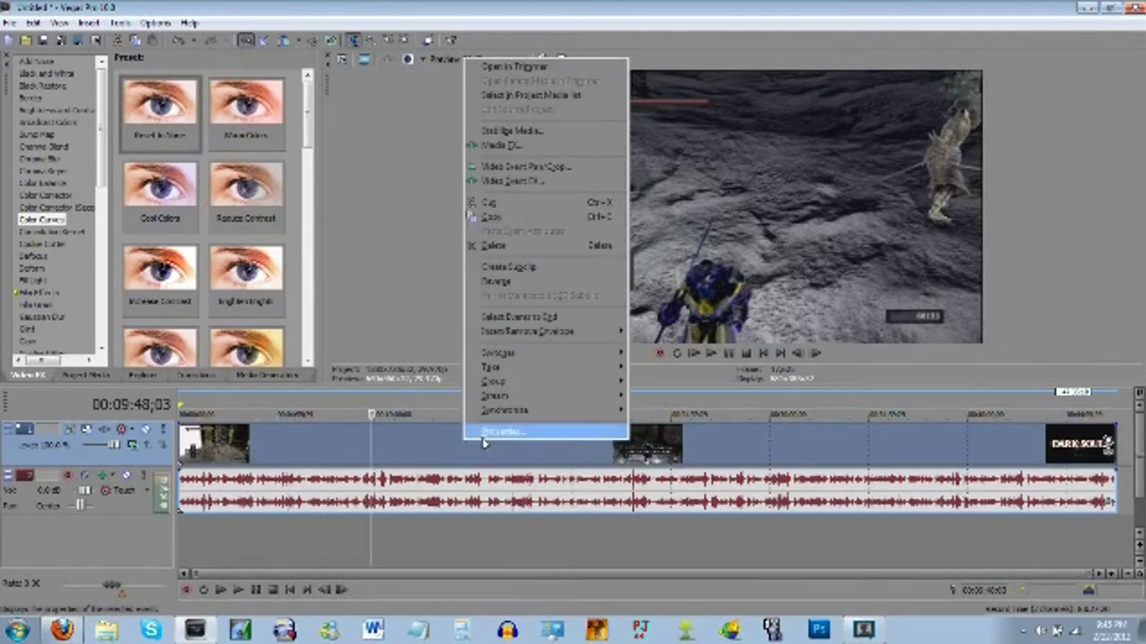
{"action": "left_click", "coordinate": [475, 432]}
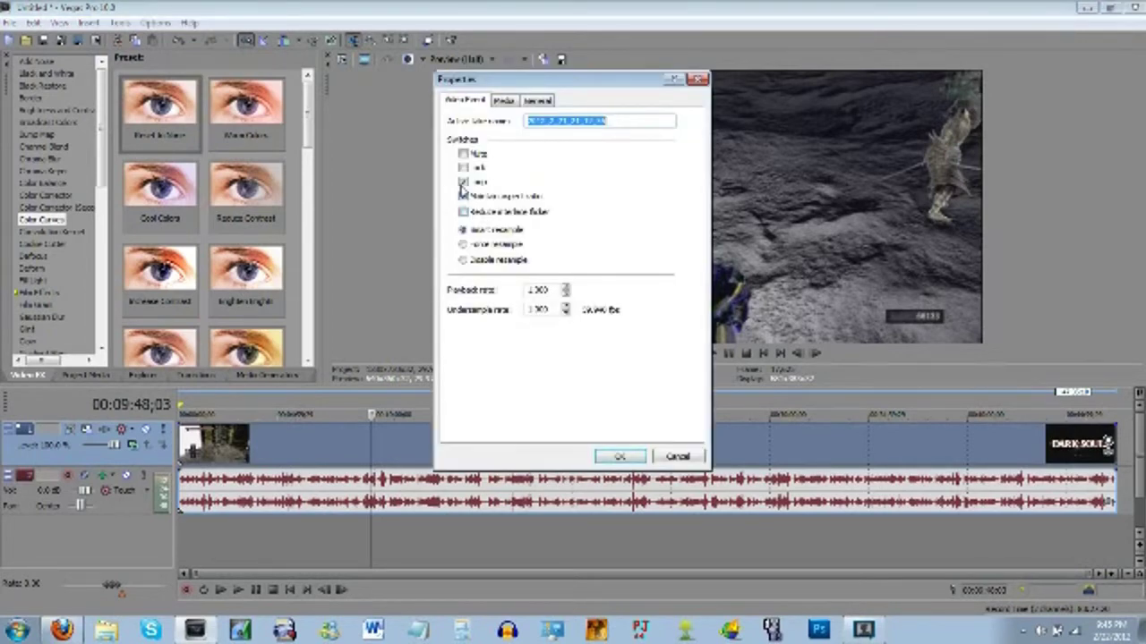
{"action": "left_click", "coordinate": [462, 183]}
{"action": "left_click", "coordinate": [462, 182]}
{"action": "left_click", "coordinate": [462, 196]}
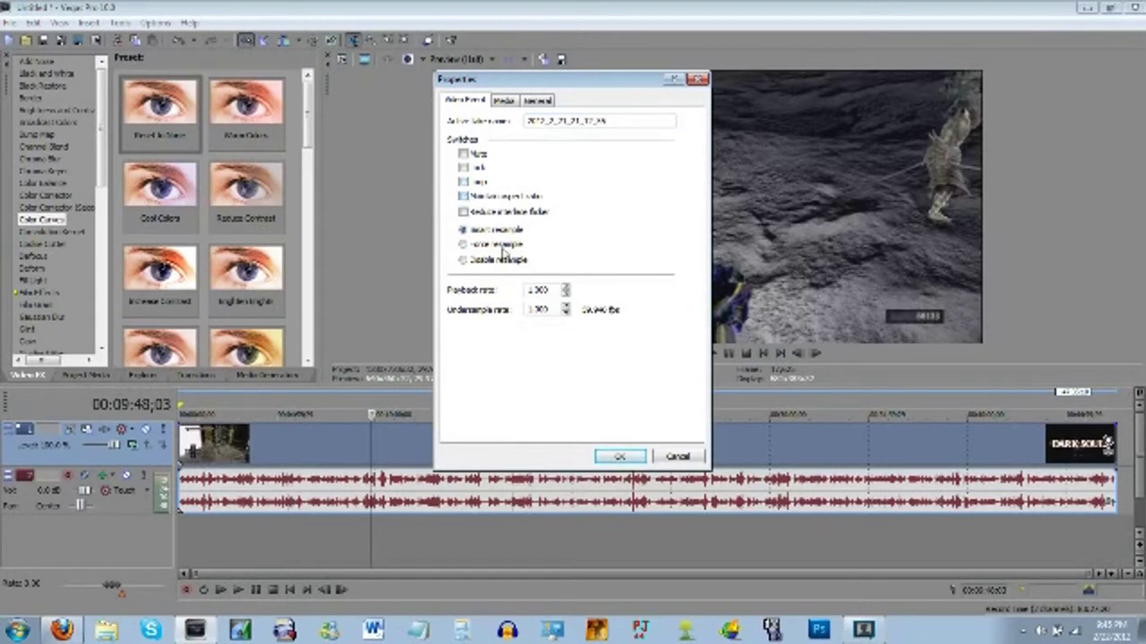
{"action": "left_click", "coordinate": [463, 211]}
Step: Review the clip's media and general file information, then confirm the property changes
{"action": "left_click", "coordinate": [504, 100]}
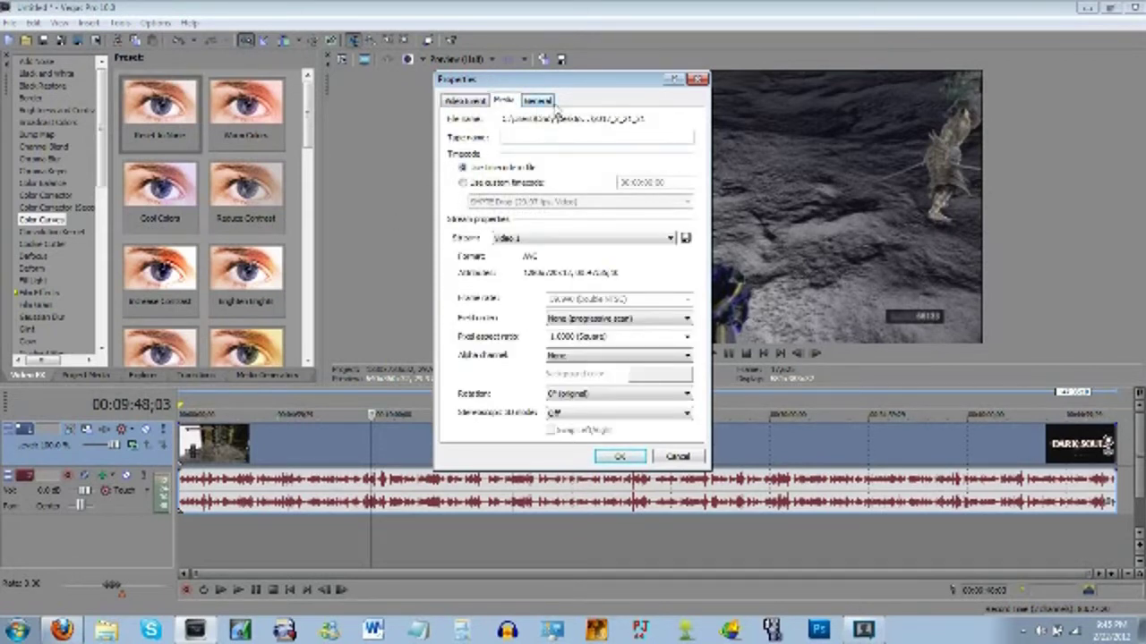
{"action": "left_click", "coordinate": [542, 102]}
{"action": "left_click", "coordinate": [466, 101]}
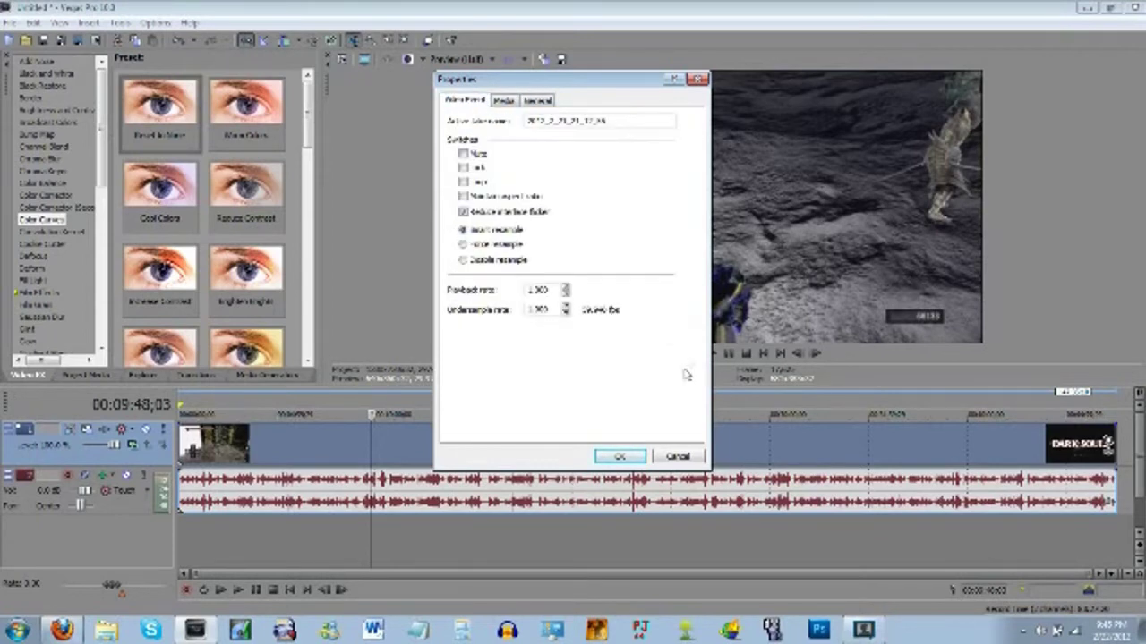
{"action": "left_click", "coordinate": [627, 456]}
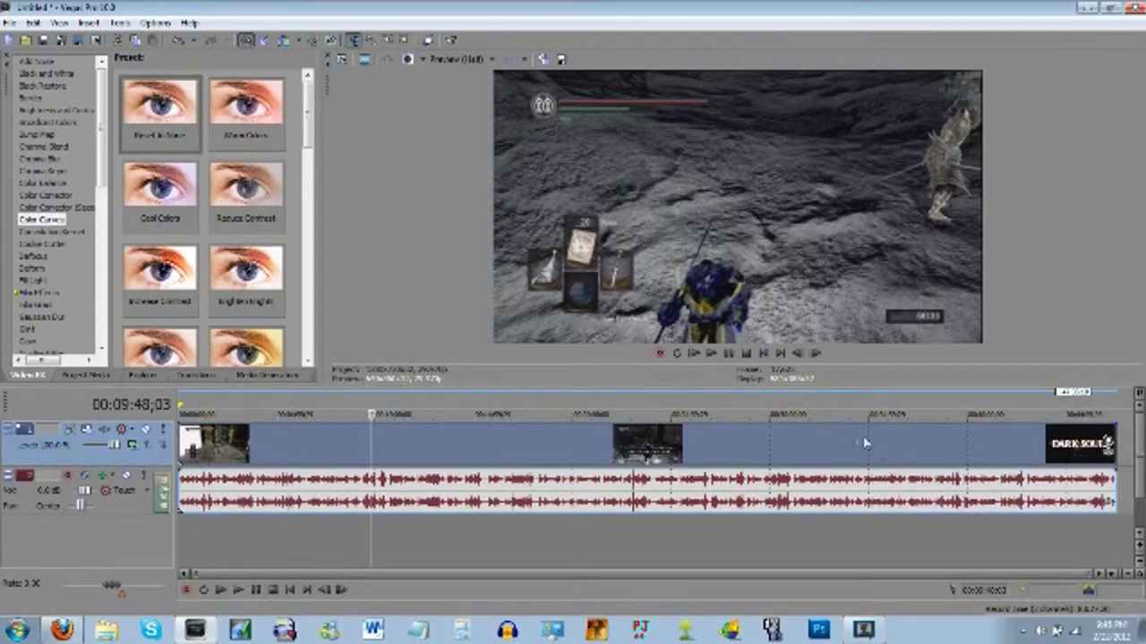
{"action": "right_click", "coordinate": [757, 447]}
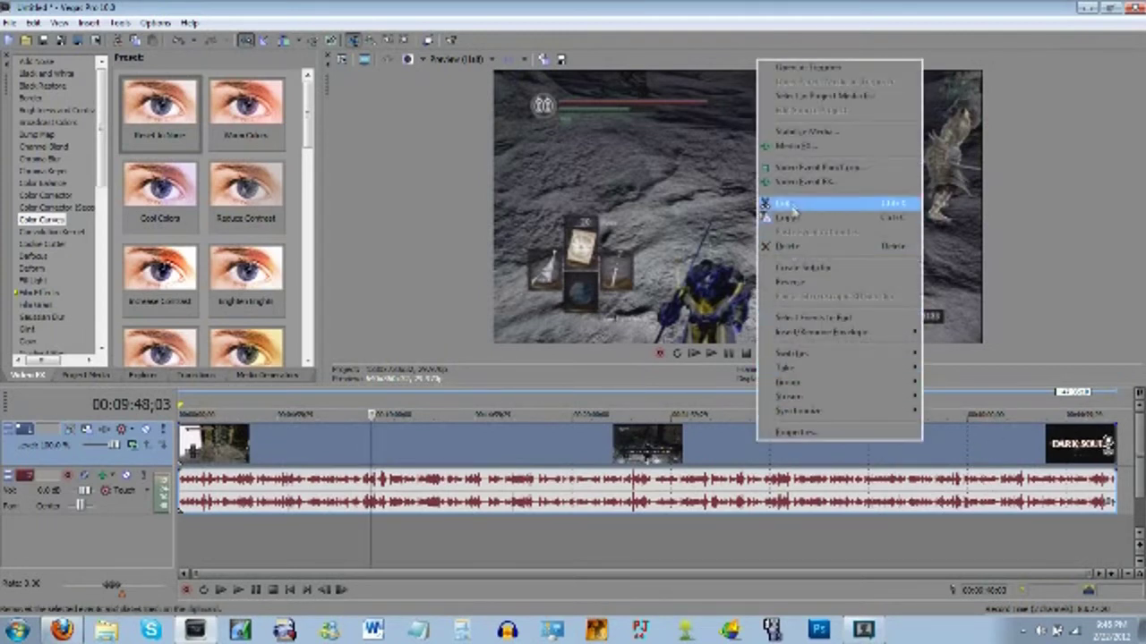
Step: Open Event Pan/Crop for the gameplay clip, nudge the crop frame, and move the window to reveal its settings
{"action": "left_click", "coordinate": [792, 170]}
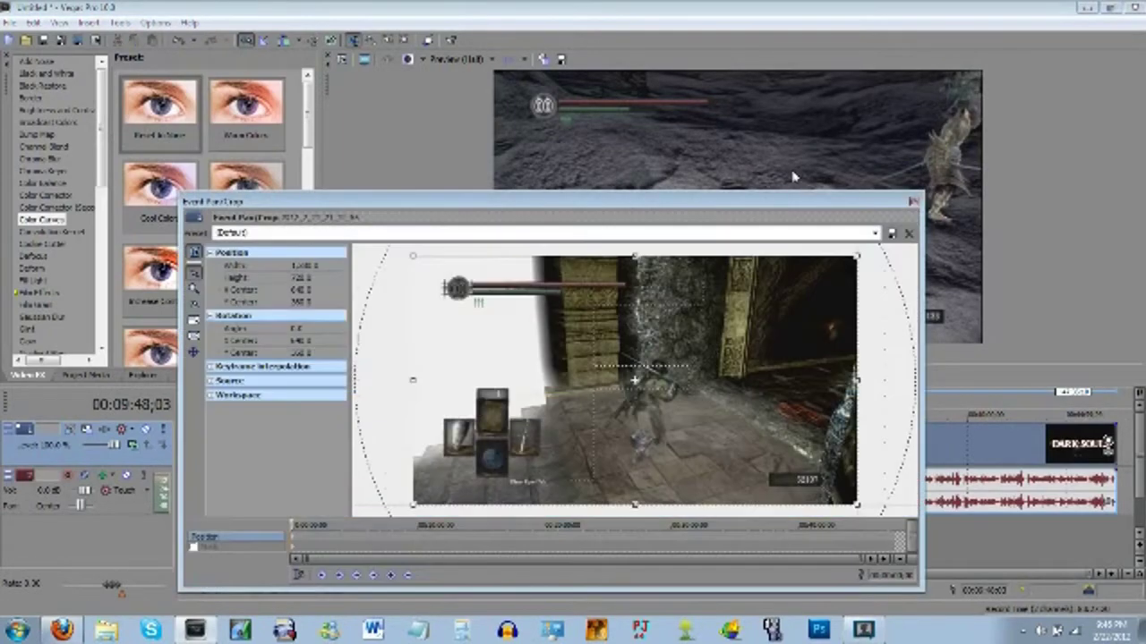
{"action": "left_click_drag", "start_coordinate": [799, 195], "coordinate": [367, 42]}
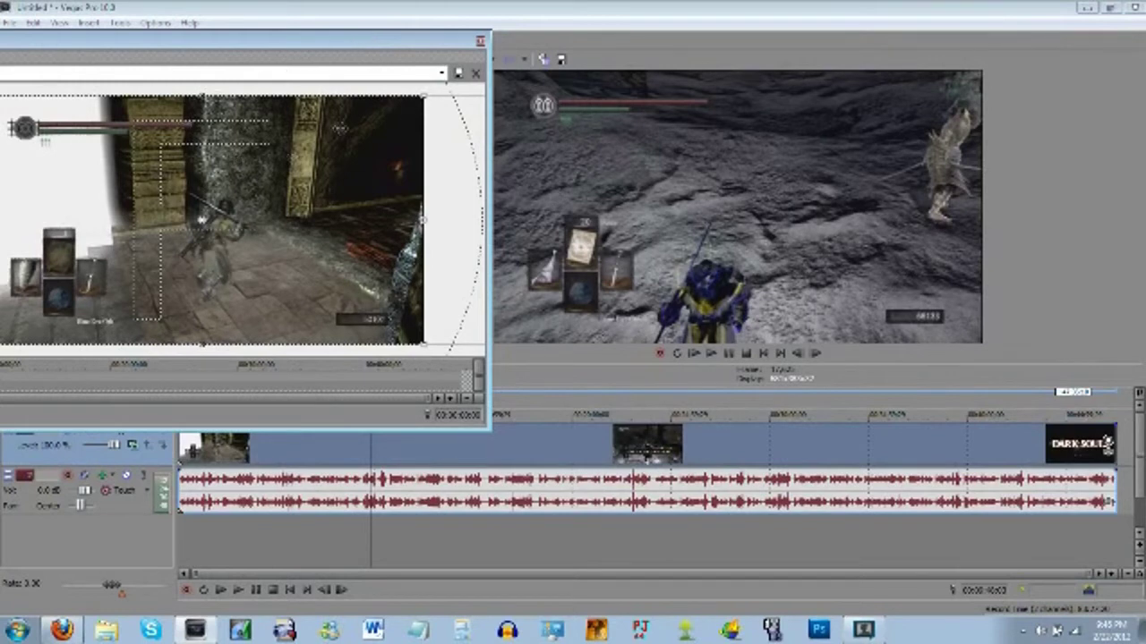
{"action": "mouse_move", "coordinate": [203, 92]}
{"action": "left_mouse_down"}
{"action": "mouse_move", "coordinate": [205, 135]}
{"action": "mouse_move", "coordinate": [200, 93]}
{"action": "left_mouse_up"}
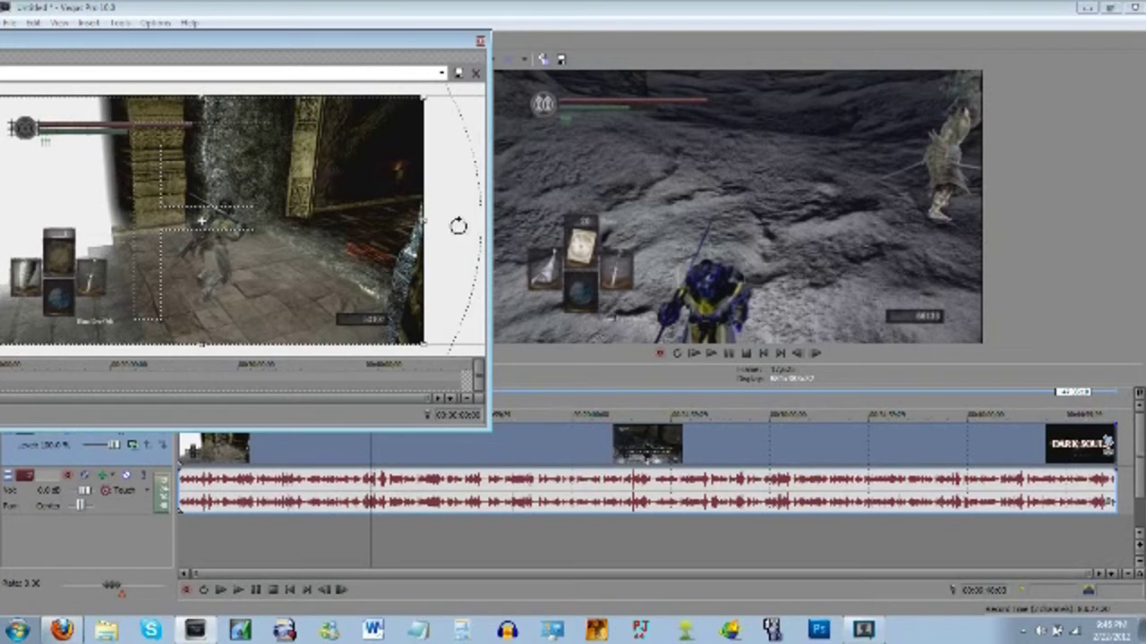
{"action": "left_click_drag", "start_coordinate": [421, 218], "coordinate": [421, 219]}
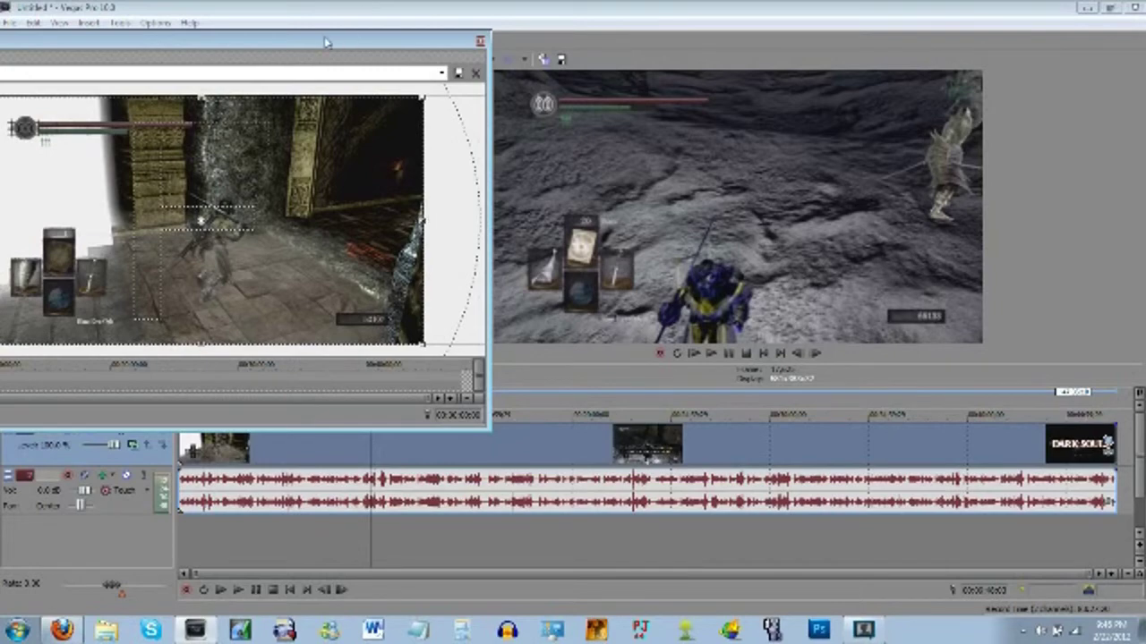
{"action": "mouse_move", "coordinate": [326, 42]}
{"action": "left_mouse_down"}
{"action": "mouse_move", "coordinate": [554, 65]}
{"action": "mouse_move", "coordinate": [473, 19]}
{"action": "mouse_move", "coordinate": [253, 88]}
{"action": "mouse_move", "coordinate": [287, 26]}
{"action": "mouse_move", "coordinate": [325, 22]}
{"action": "left_mouse_up"}
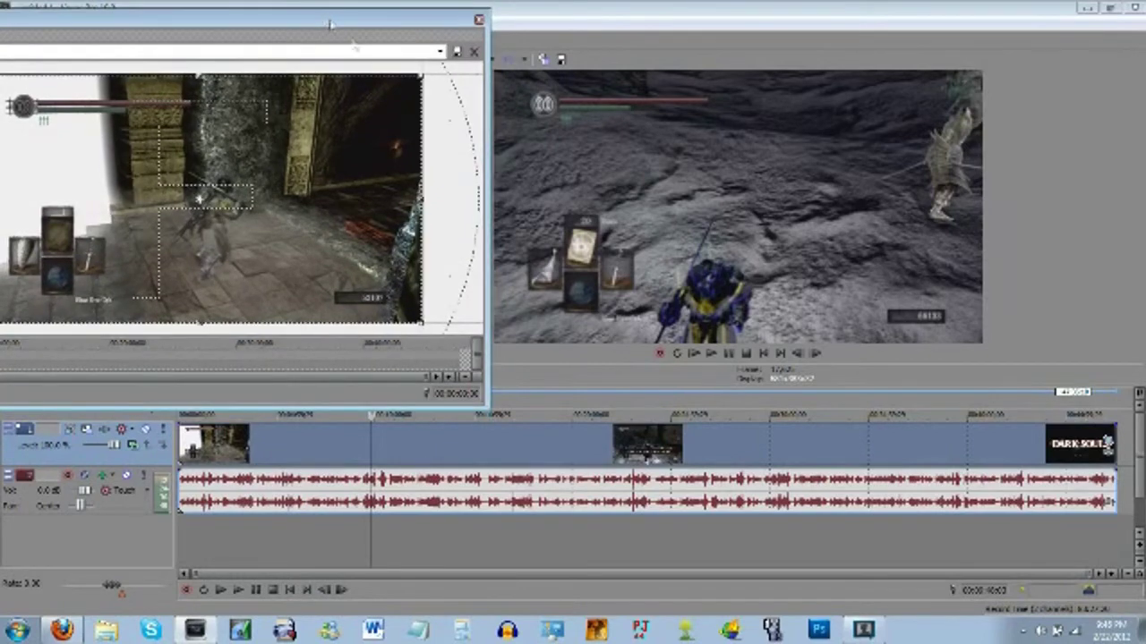
{"action": "left_click_drag", "start_coordinate": [405, 18], "coordinate": [525, 135]}
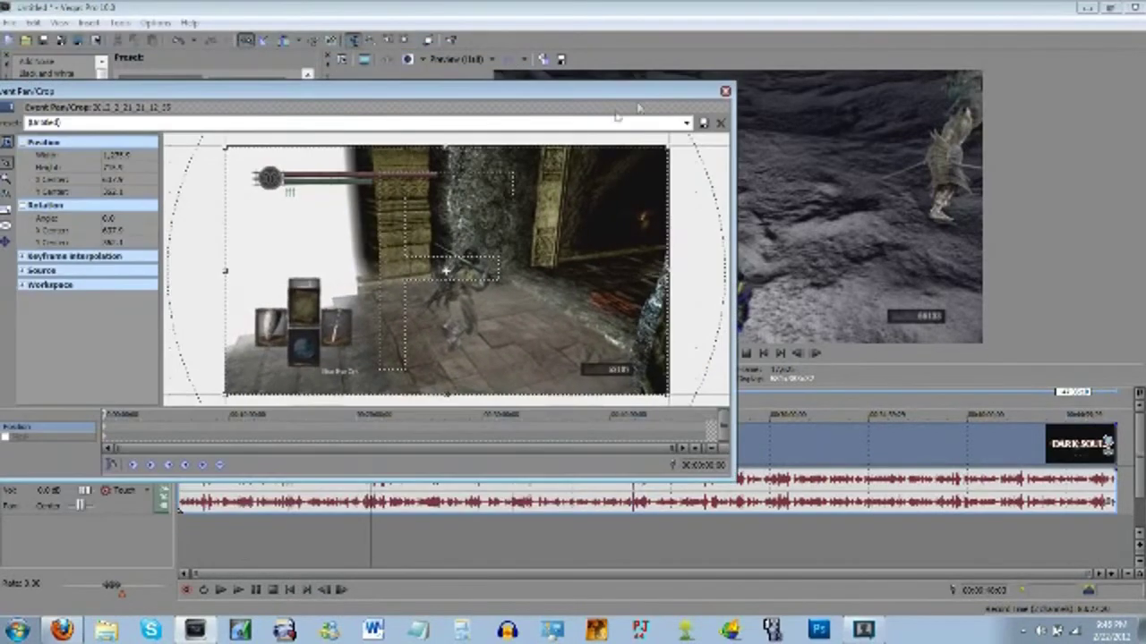
Step: Save the current framing as the Dark Souls pan/crop preset and check it in the preset list
{"action": "type", "text": "2d"}
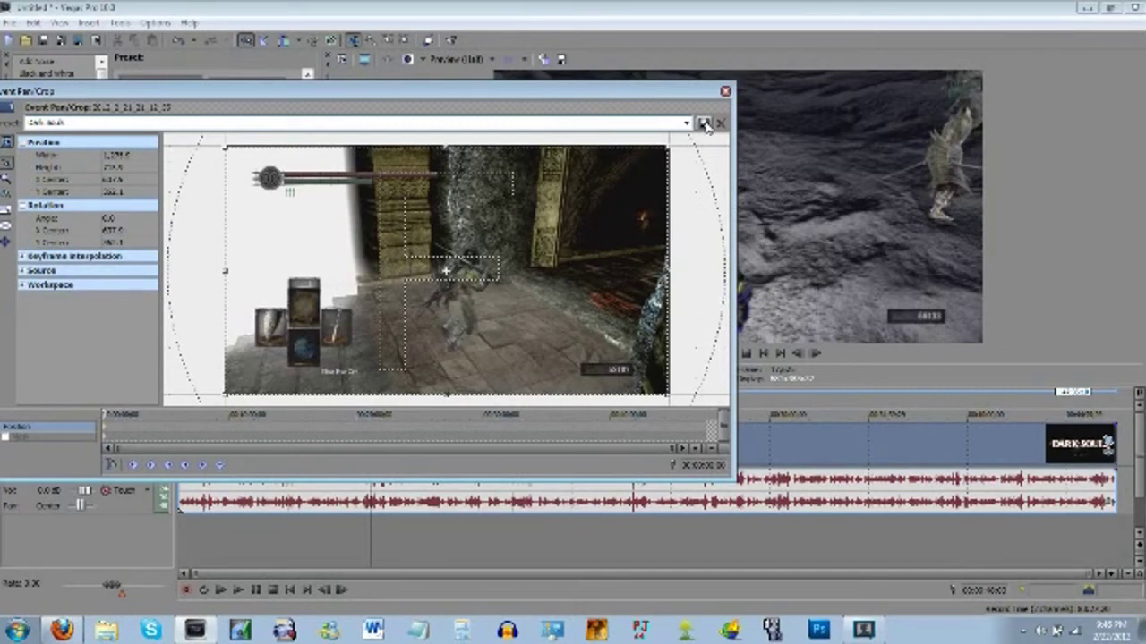
{"action": "left_click", "coordinate": [704, 124]}
{"action": "left_click", "coordinate": [705, 124]}
{"action": "left_click", "coordinate": [686, 126]}
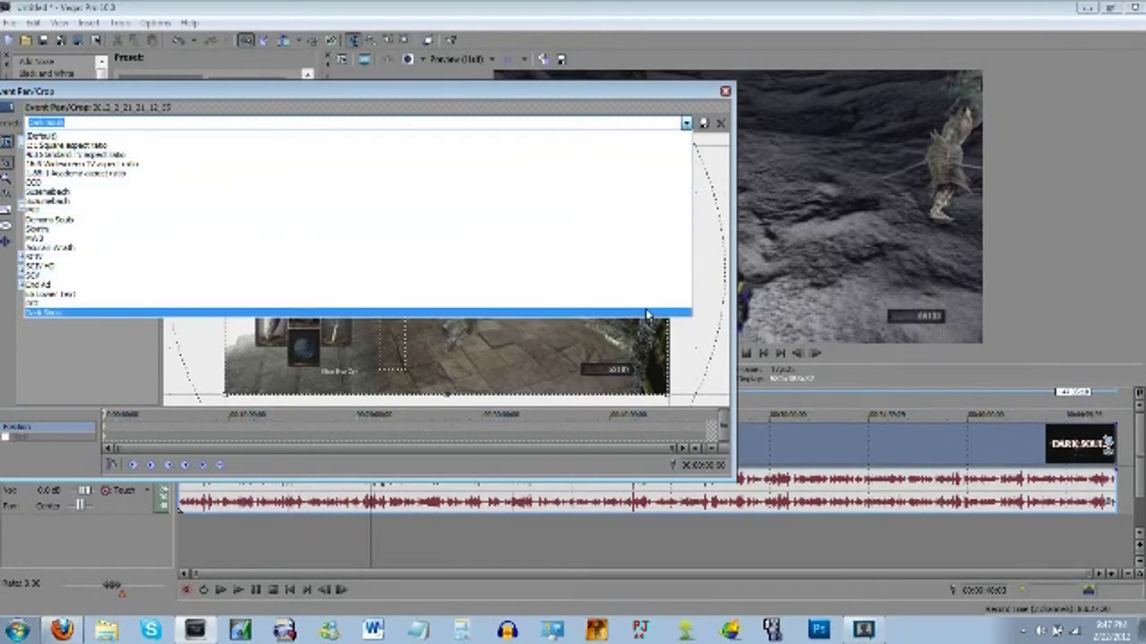
{"action": "left_click", "coordinate": [725, 91]}
{"action": "left_click", "coordinate": [725, 91]}
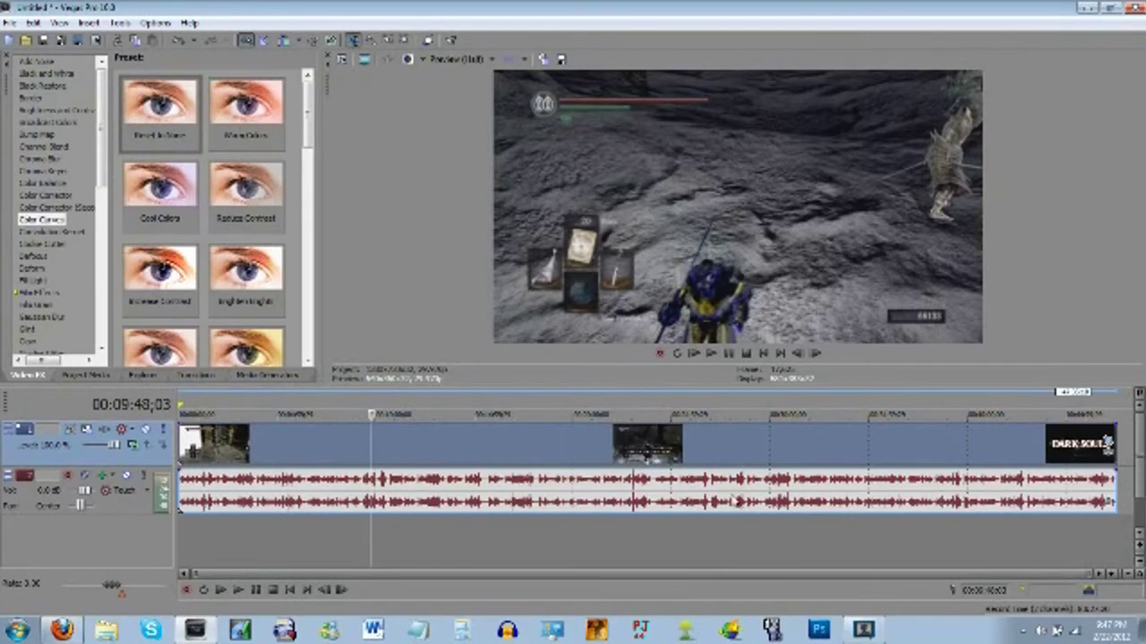
{"action": "right_click", "coordinate": [935, 459]}
{"action": "left_click", "coordinate": [938, 442]}
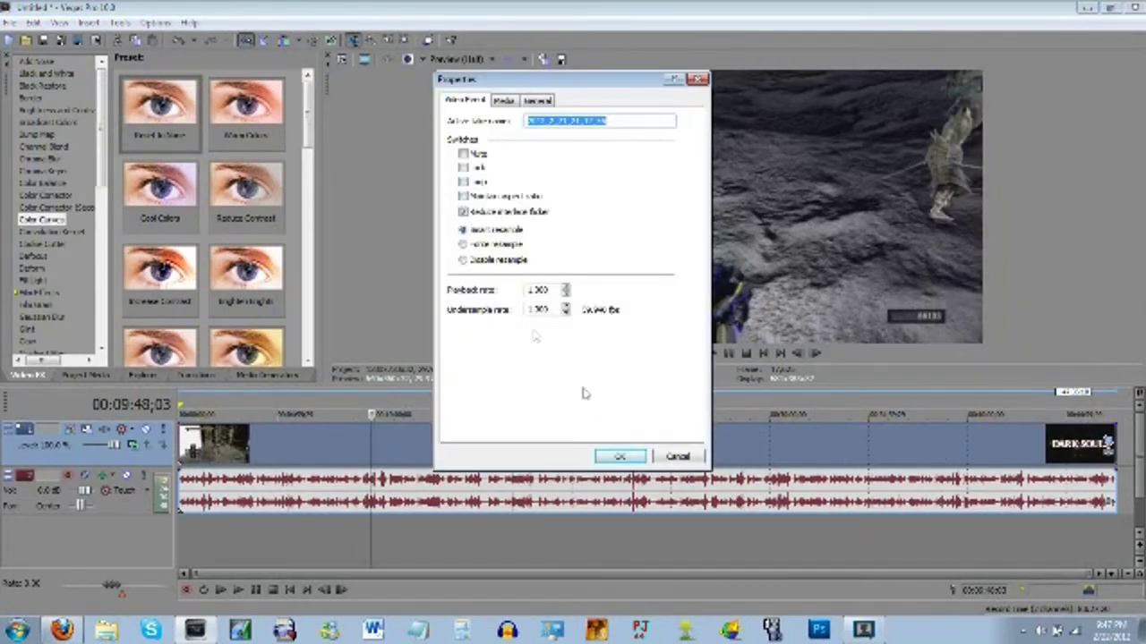
{"action": "left_click", "coordinate": [610, 457]}
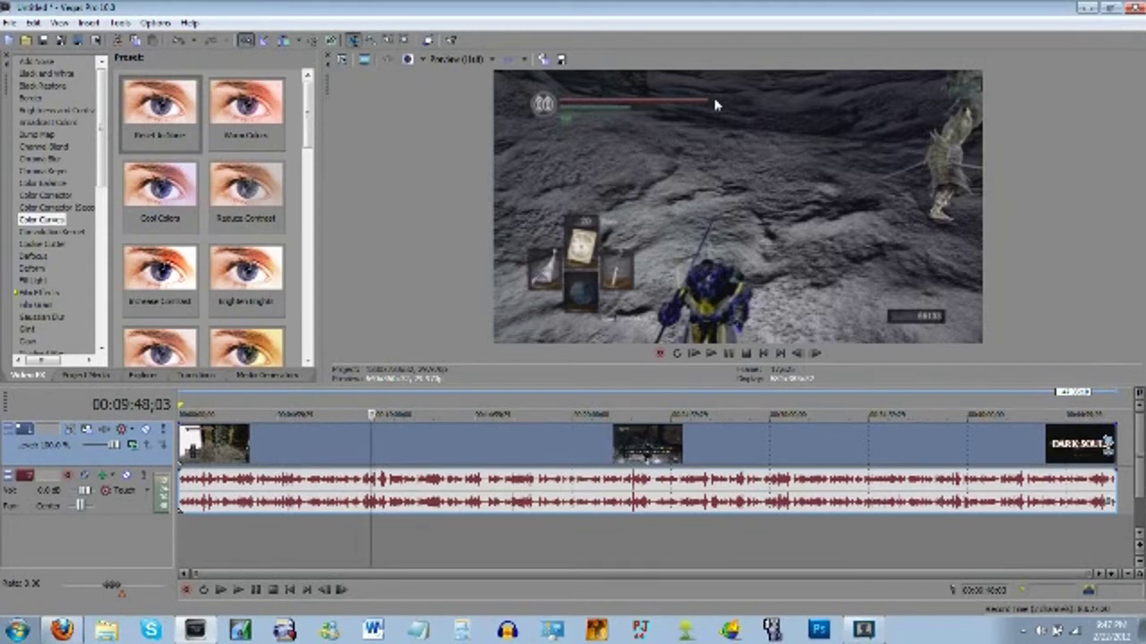
{"action": "left_click", "coordinate": [45, 195]}
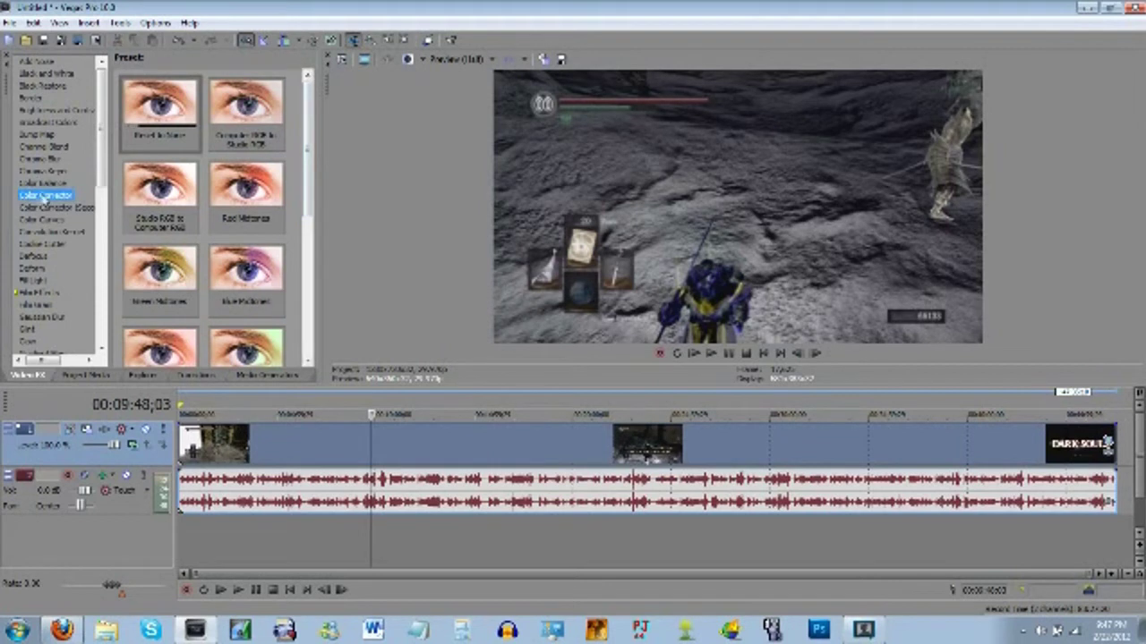
Step: Apply the Color Corrector's Studio RGB to Computer RGB preset to the gameplay clip
{"action": "left_click", "coordinate": [160, 192]}
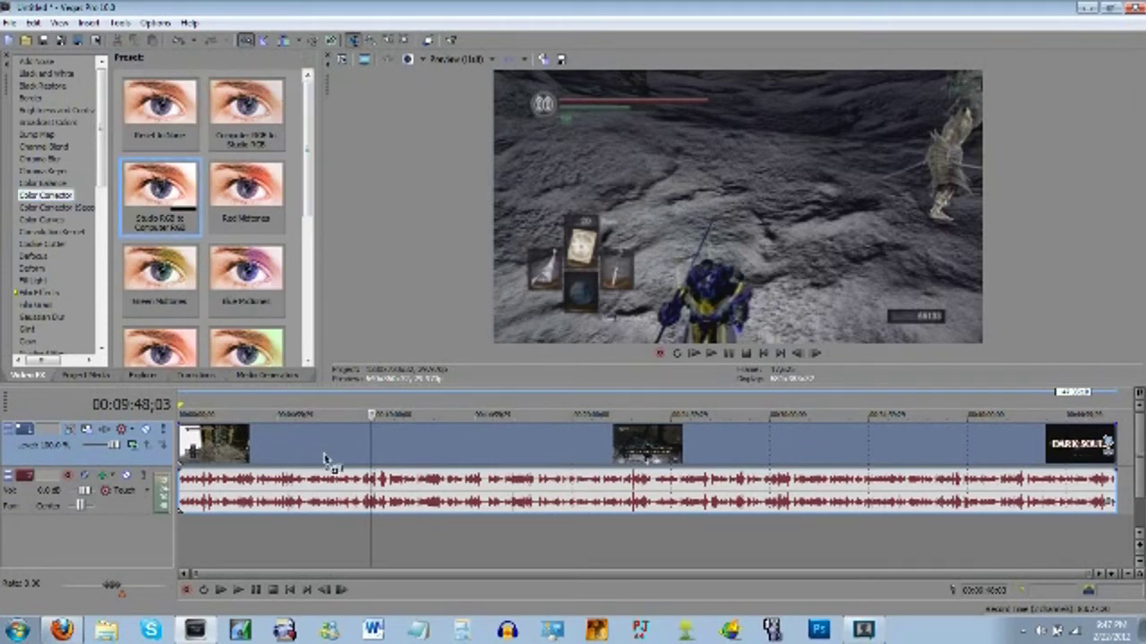
{"action": "left_click_drag", "start_coordinate": [325, 458], "coordinate": [325, 459]}
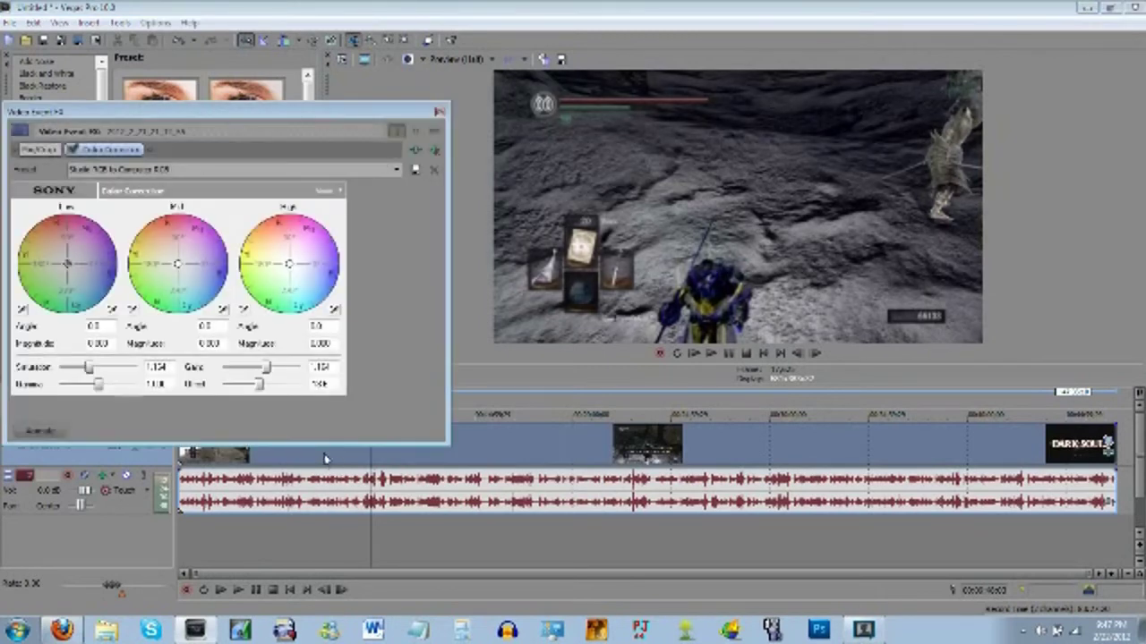
{"action": "left_click", "coordinate": [439, 111]}
Step: Add a second, neutral Reset to None Color Corrector to the clip and type B in its preset name
{"action": "left_click_drag", "start_coordinate": [304, 179], "coordinate": [305, 320]}
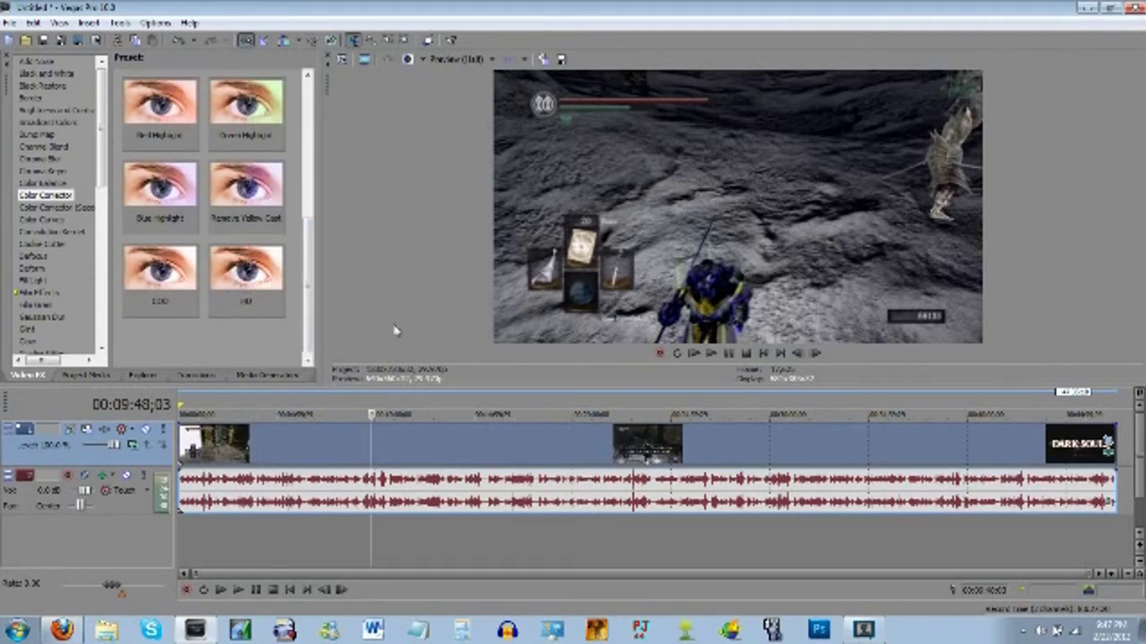
{"action": "scroll", "coordinate": [179, 116], "scroll_direction": "up", "scroll_amount": 5}
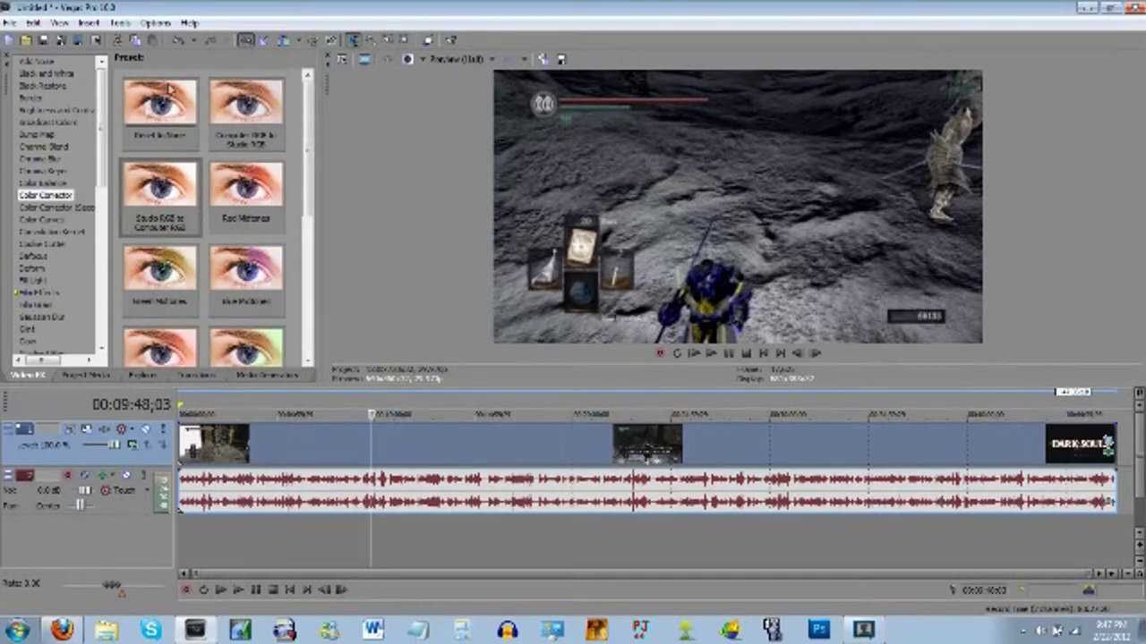
{"action": "left_click_drag", "start_coordinate": [140, 113], "coordinate": [309, 452]}
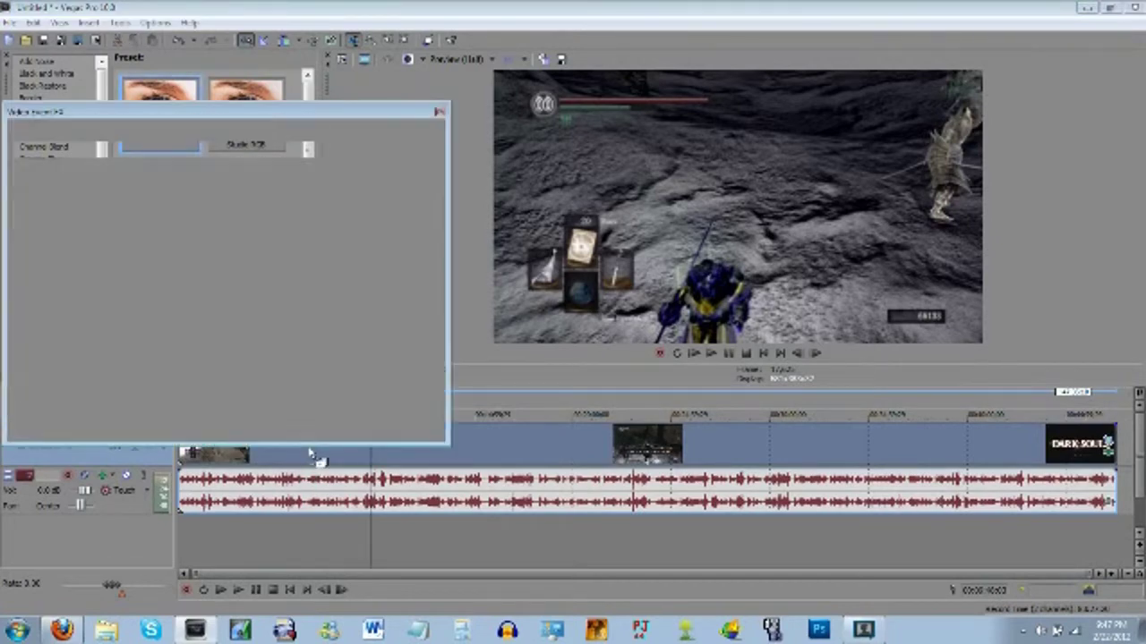
{"action": "left_click_drag", "start_coordinate": [165, 115], "coordinate": [544, 322]}
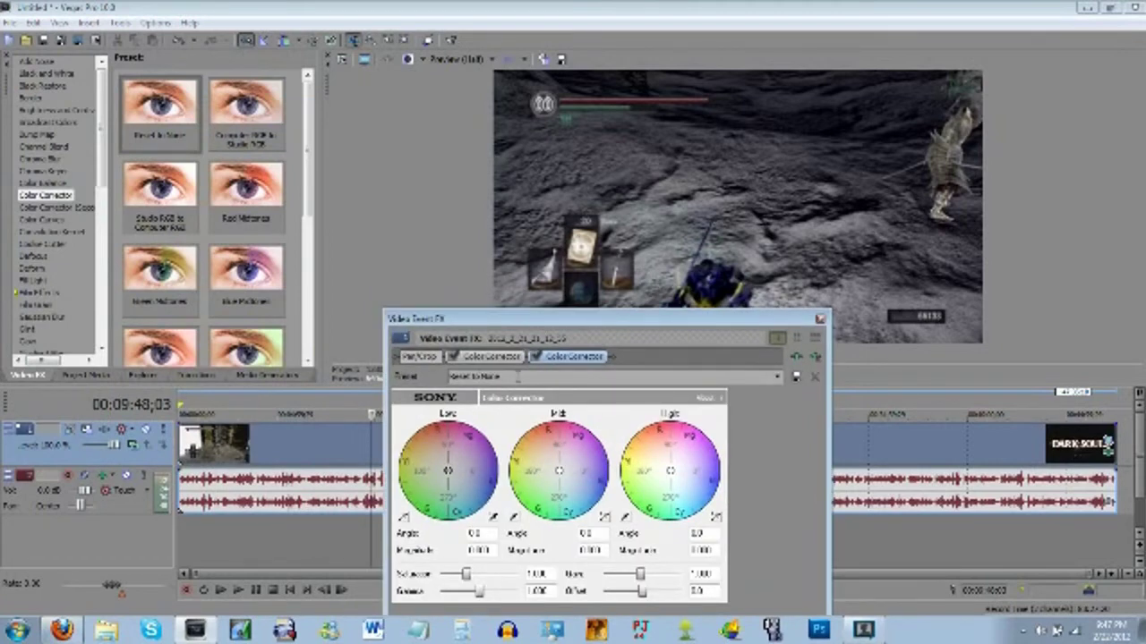
{"action": "left_click", "coordinate": [517, 377]}
{"action": "type", "text": "B"}
{"action": "left_click", "coordinate": [818, 318]}
Step: Apply Color Curves to the gameplay clip, dragging the RGB curve up-left and adding a lower point
{"action": "left_click", "coordinate": [41, 219]}
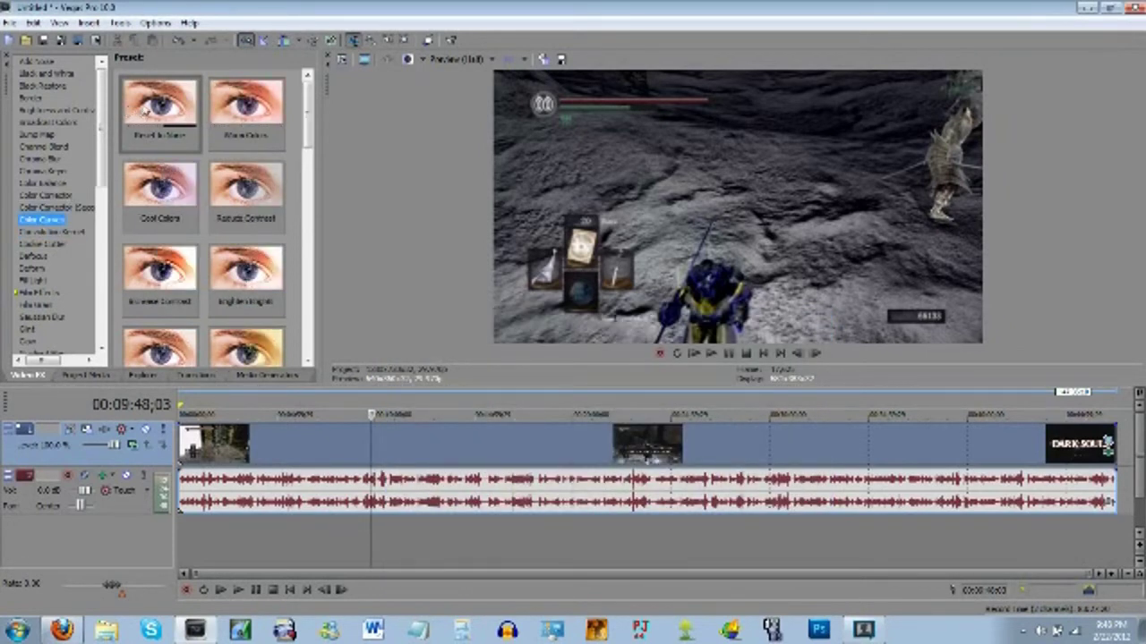
{"action": "left_click_drag", "start_coordinate": [143, 107], "coordinate": [328, 455]}
{"action": "left_click_drag", "start_coordinate": [545, 324], "coordinate": [195, 121]}
{"action": "left_click_drag", "start_coordinate": [323, 254], "coordinate": [295, 229]}
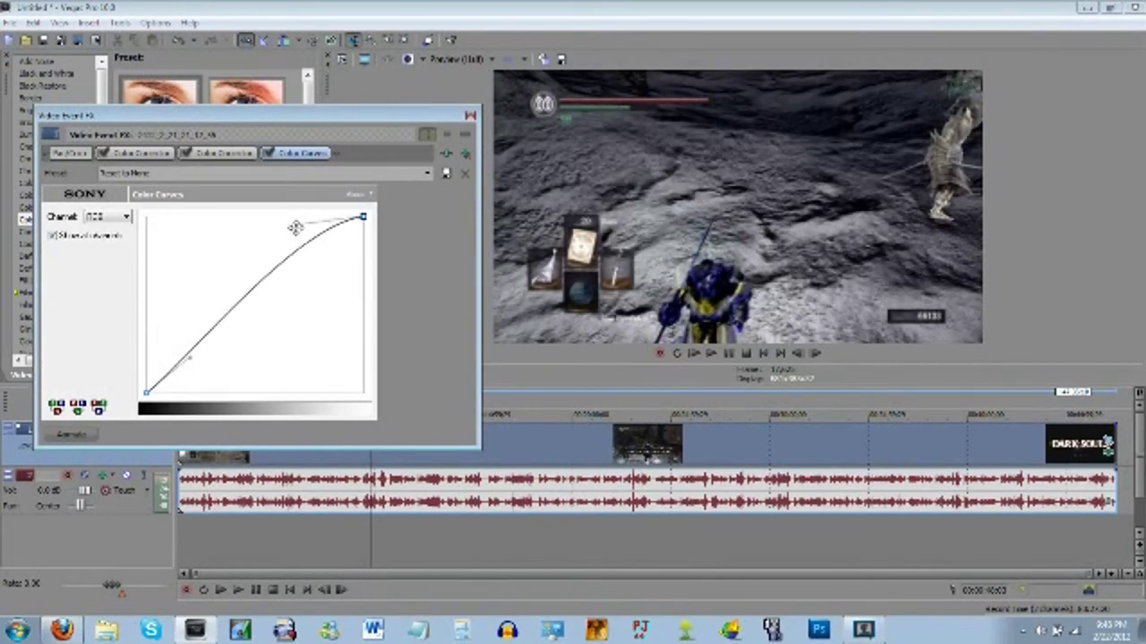
{"action": "left_click", "coordinate": [183, 352]}
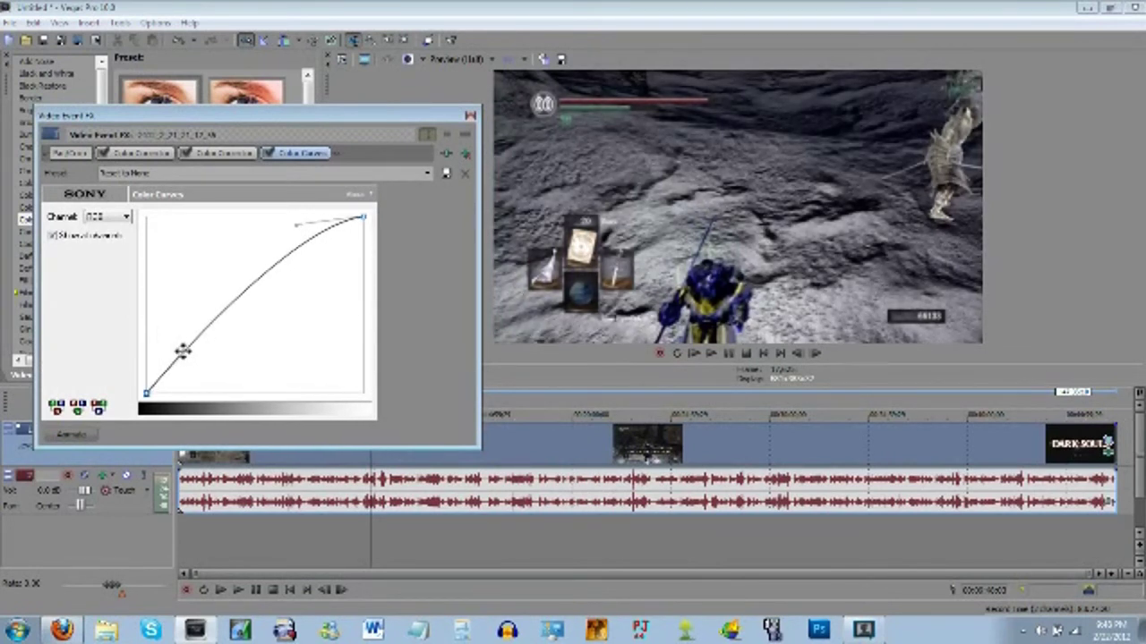
{"action": "left_click", "coordinate": [250, 175]}
{"action": "left_click", "coordinate": [475, 120]}
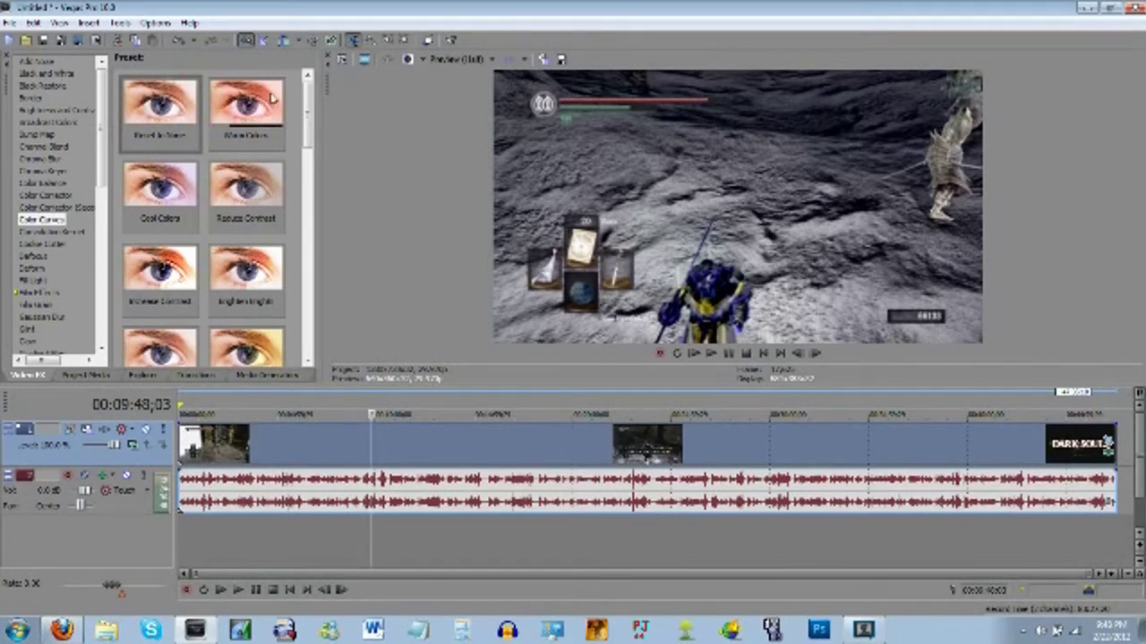
{"action": "left_click", "coordinate": [10, 24]}
Step: Start Render As and navigate into the Dark Souls - Finished folder
{"action": "left_click", "coordinate": [55, 138]}
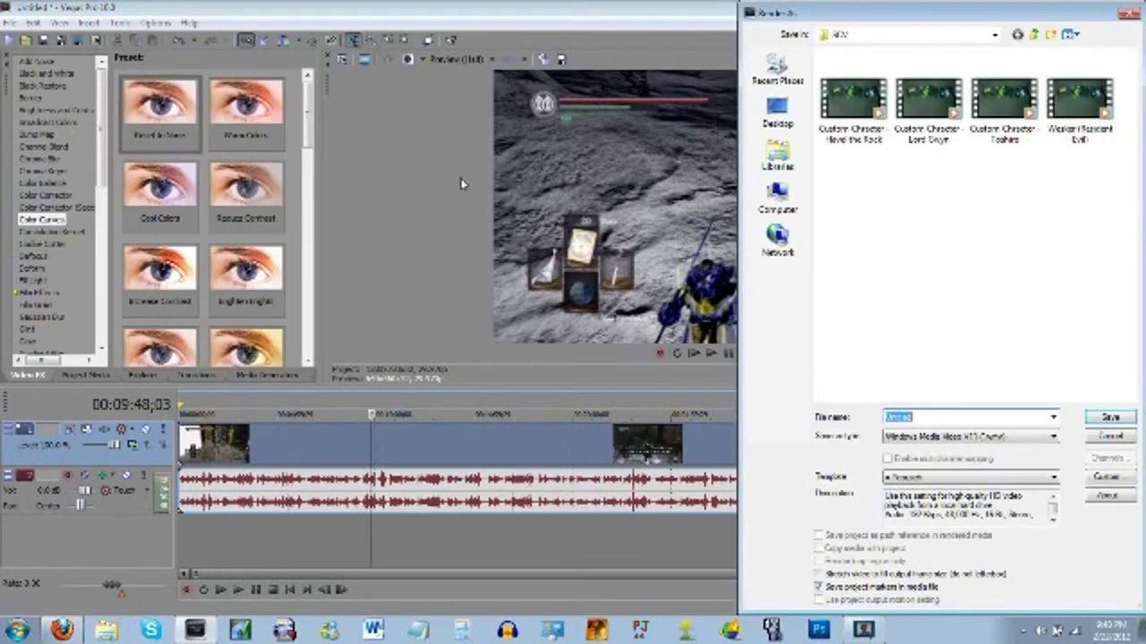
{"action": "left_click", "coordinate": [1036, 34]}
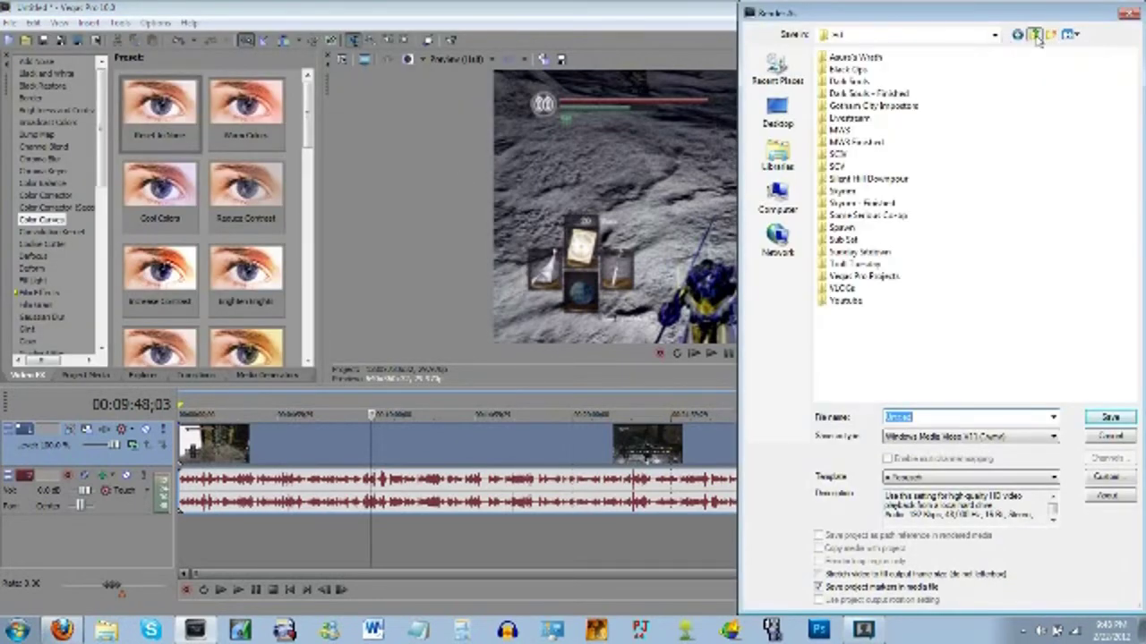
{"action": "left_click", "coordinate": [867, 93]}
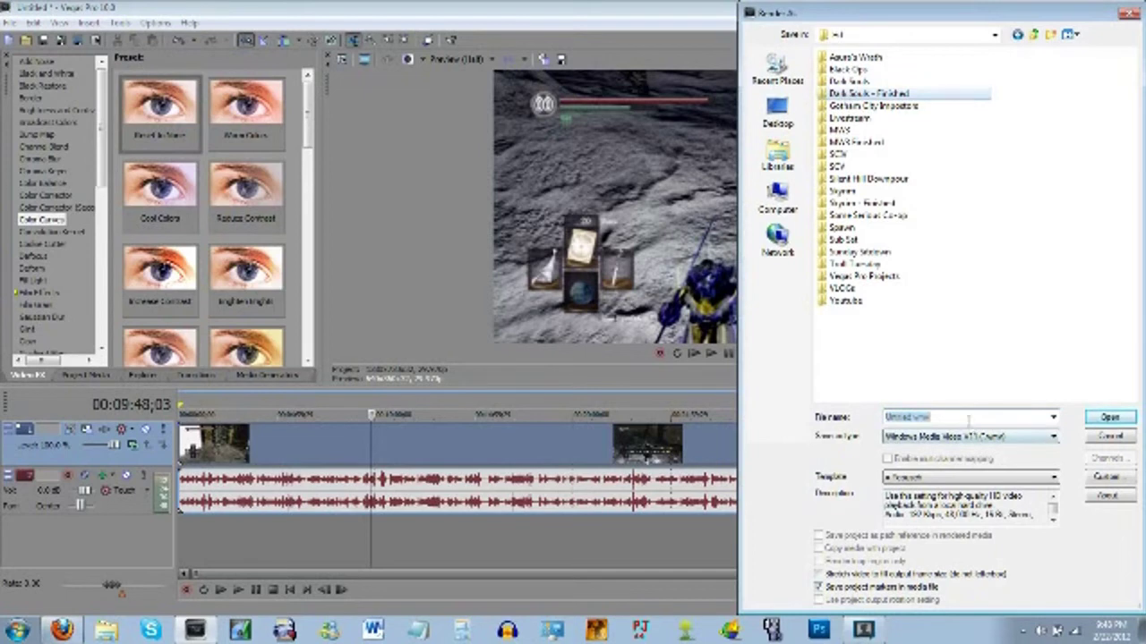
{"action": "left_click", "coordinate": [830, 95]}
{"action": "double_click", "coordinate": [830, 95]}
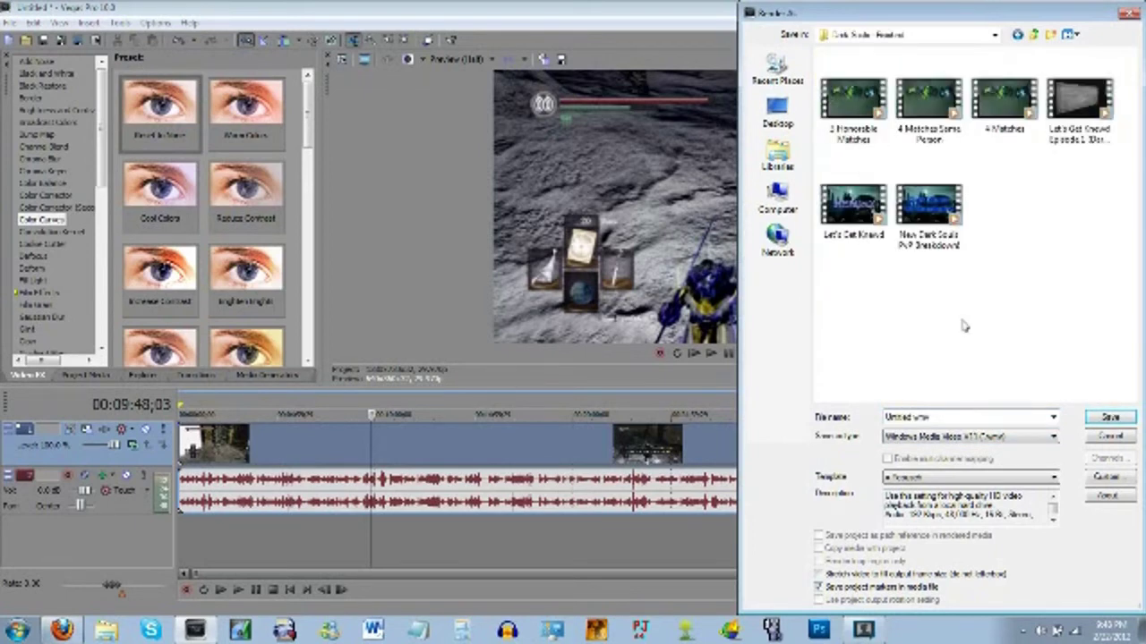
Step: Keep Windows Media Video V11 as the render format and bring up its Custom settings
{"action": "left_click", "coordinate": [1052, 438]}
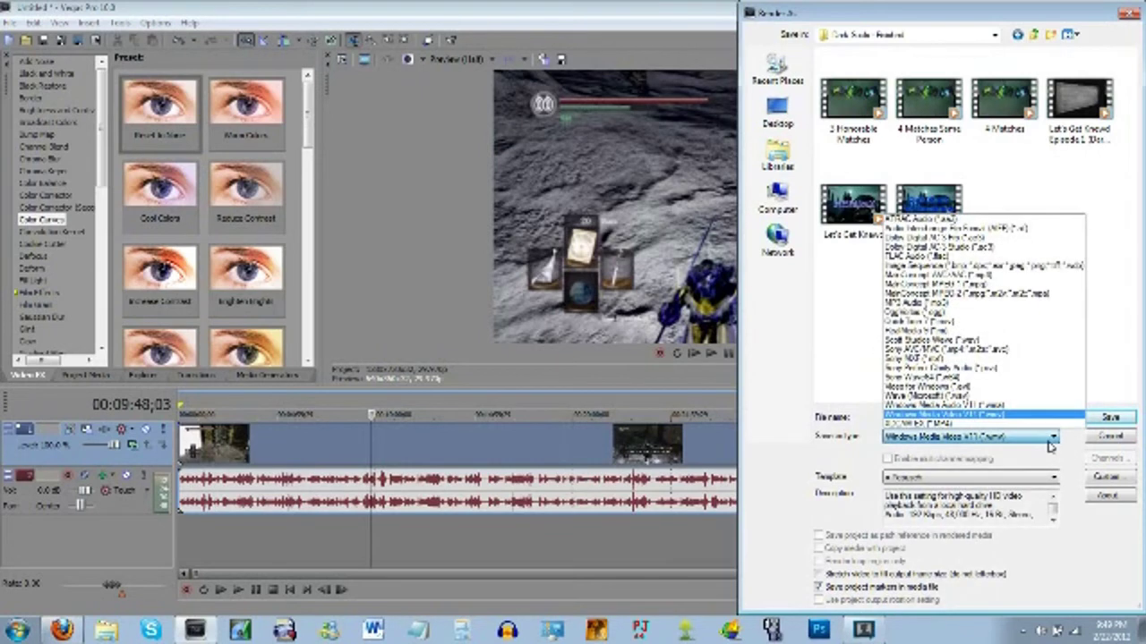
{"action": "left_click", "coordinate": [1023, 417]}
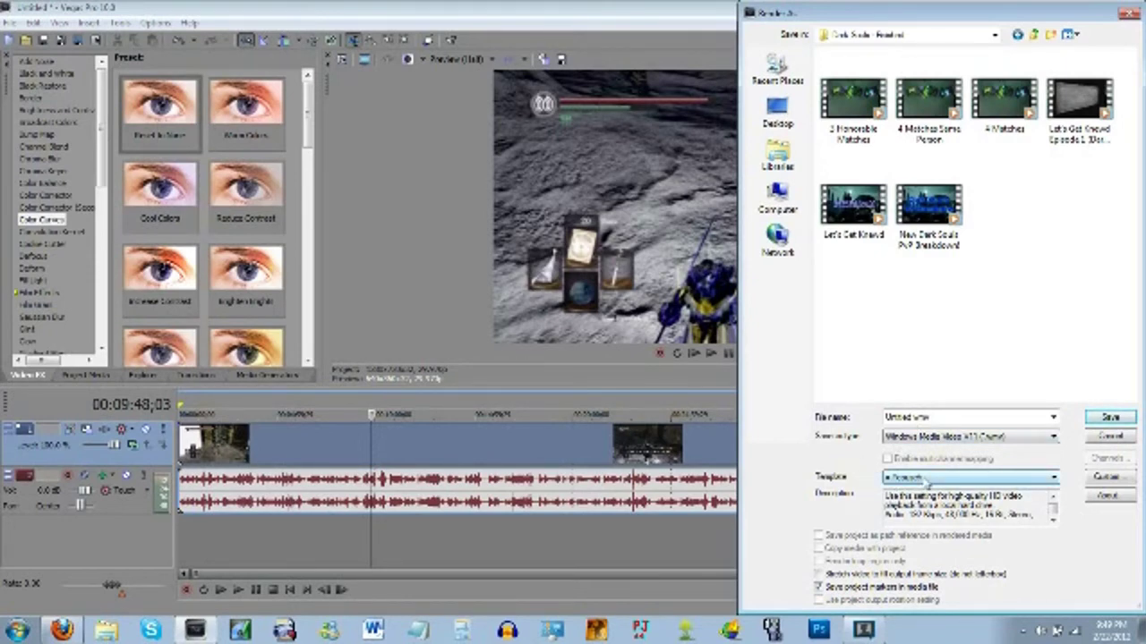
{"action": "left_click", "coordinate": [927, 481]}
{"action": "left_click", "coordinate": [925, 480]}
{"action": "left_click", "coordinate": [1108, 478]}
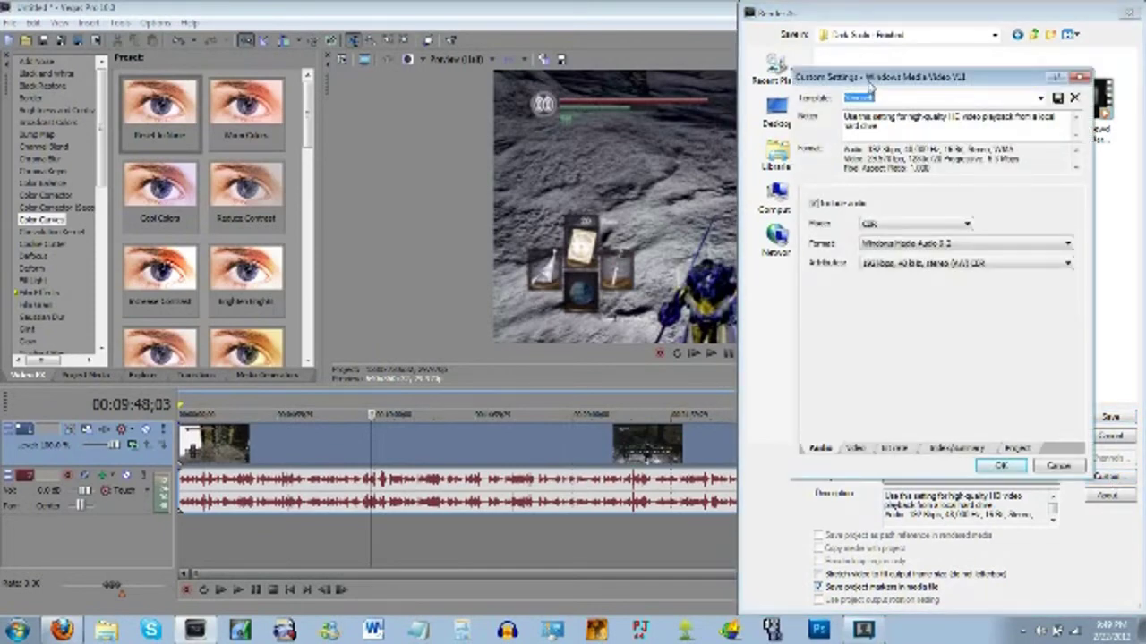
{"action": "left_click_drag", "start_coordinate": [869, 79], "coordinate": [734, 154]}
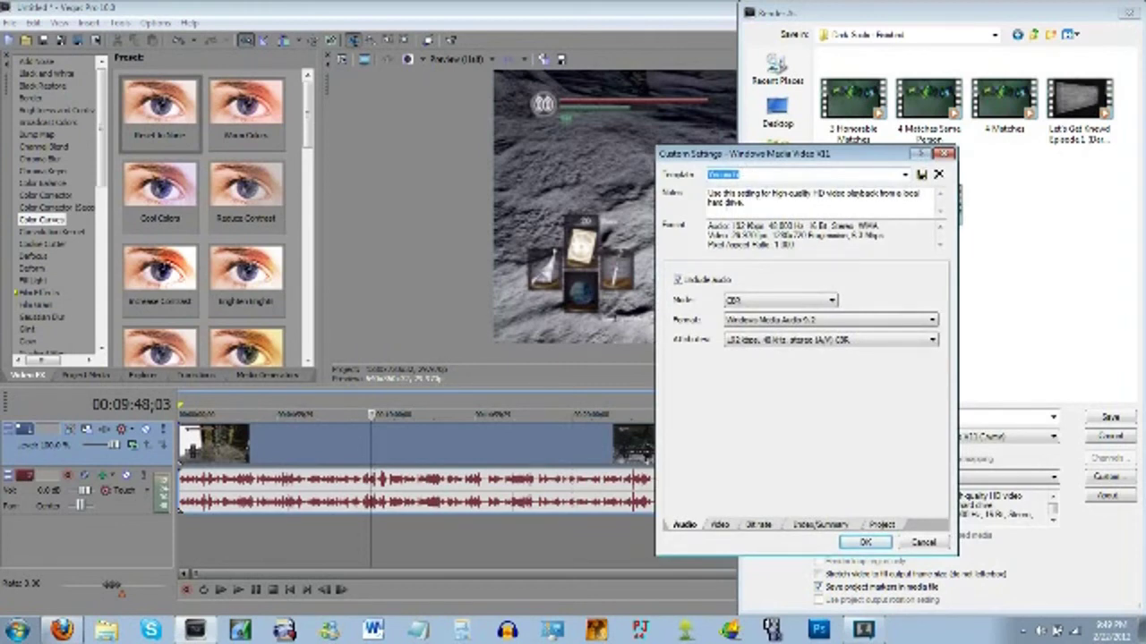
{"action": "left_click", "coordinate": [905, 175]}
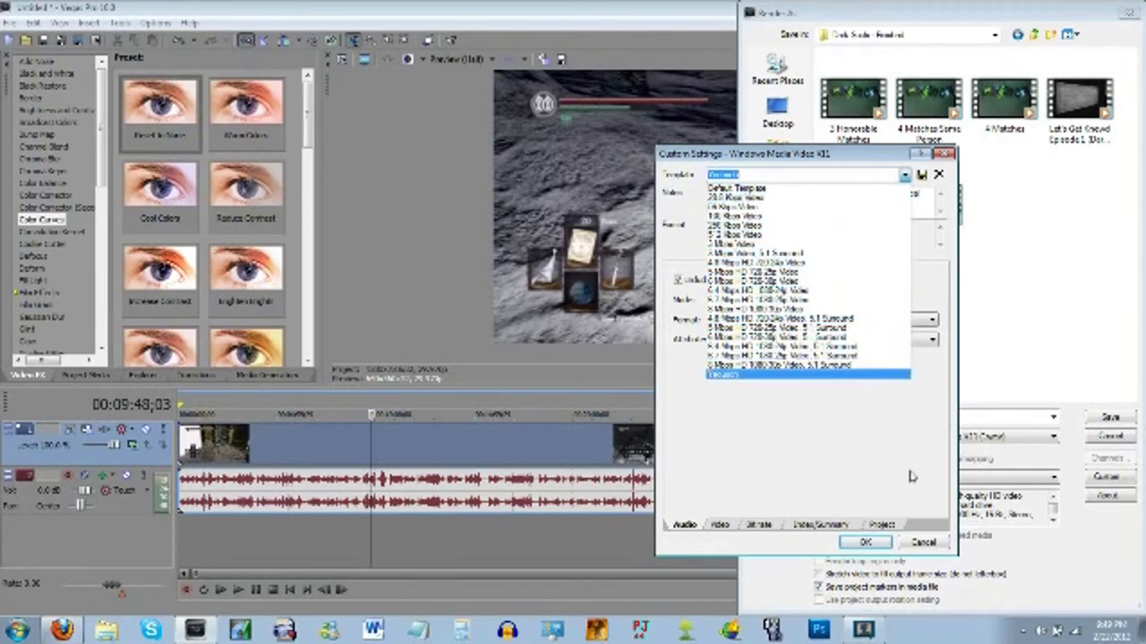
{"action": "key", "text": "Escape"}
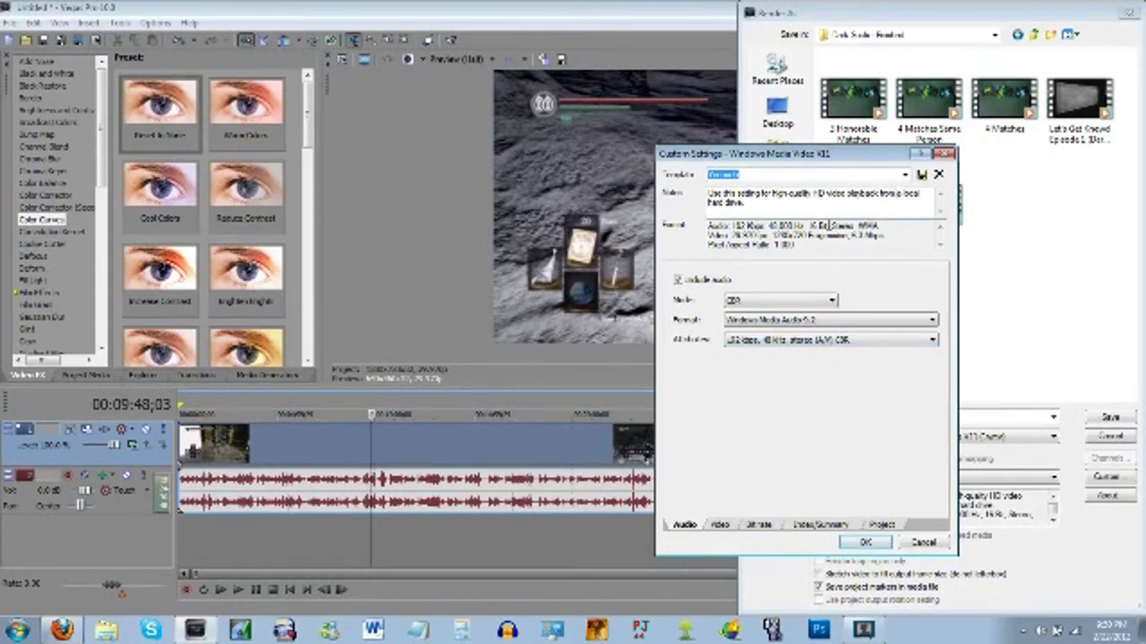
Step: Check the video encoding mode and set the target bit rate to Internet (LAN)
{"action": "left_click", "coordinate": [720, 527]}
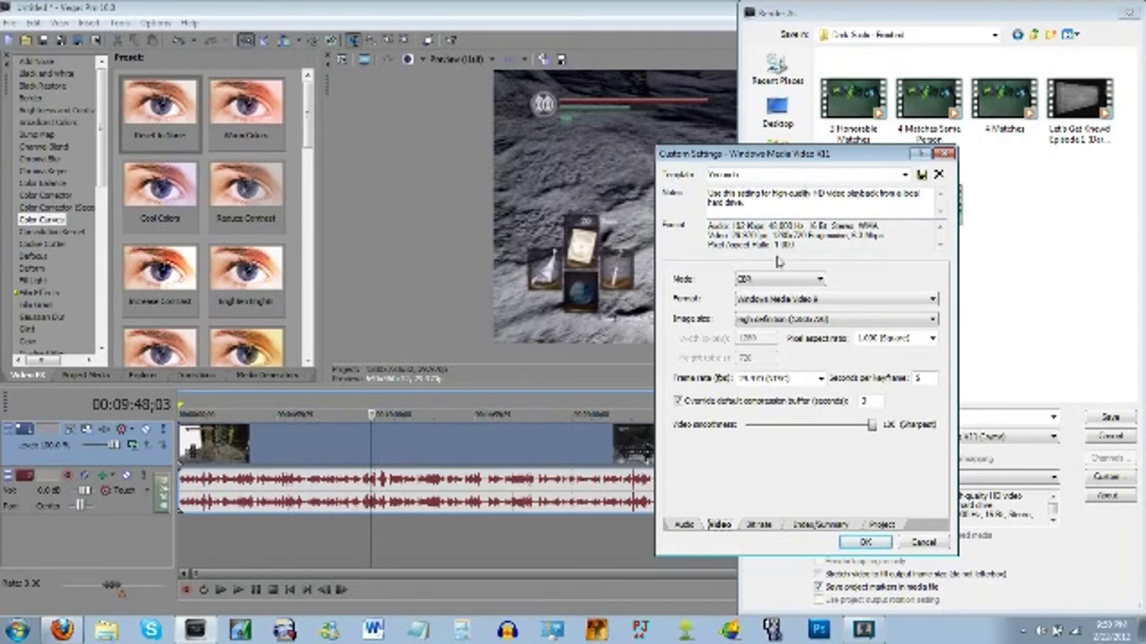
{"action": "left_click", "coordinate": [793, 283]}
{"action": "left_click", "coordinate": [760, 524]}
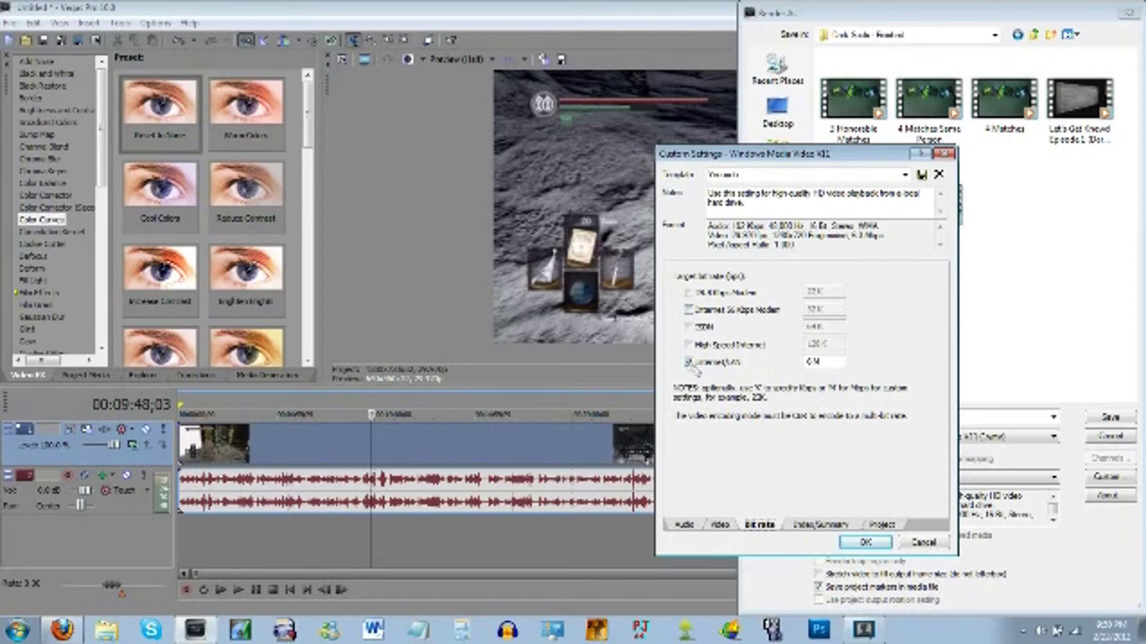
{"action": "left_click", "coordinate": [688, 363]}
Step: Review the title/author metadata and project rendering quality, then accept the custom WMV settings
{"action": "left_click", "coordinate": [816, 524]}
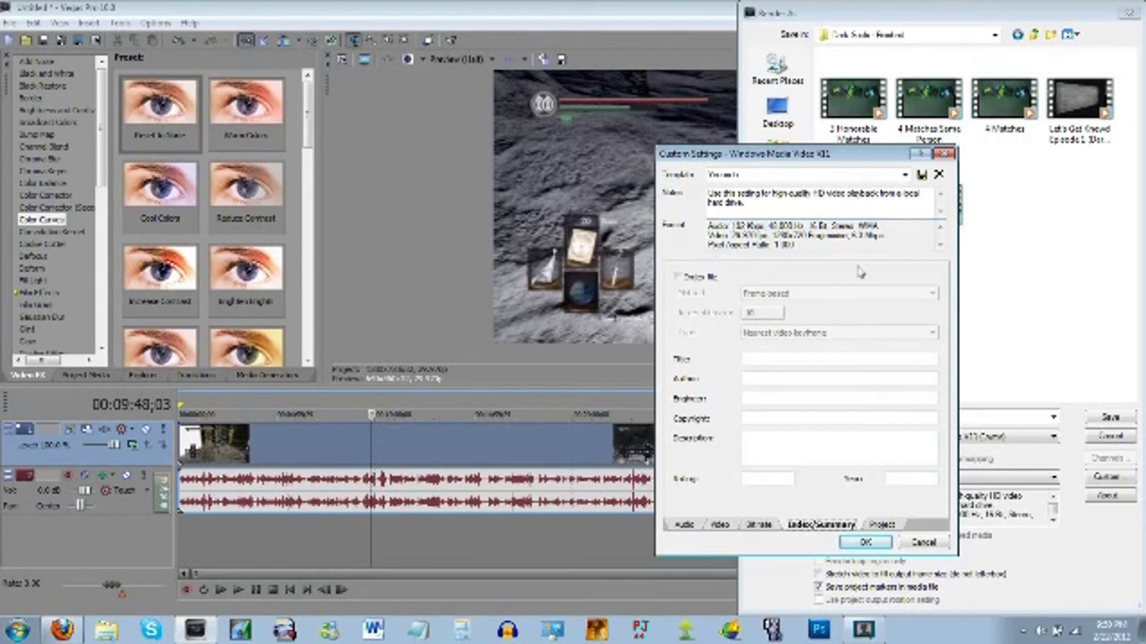
{"action": "left_click", "coordinate": [883, 524]}
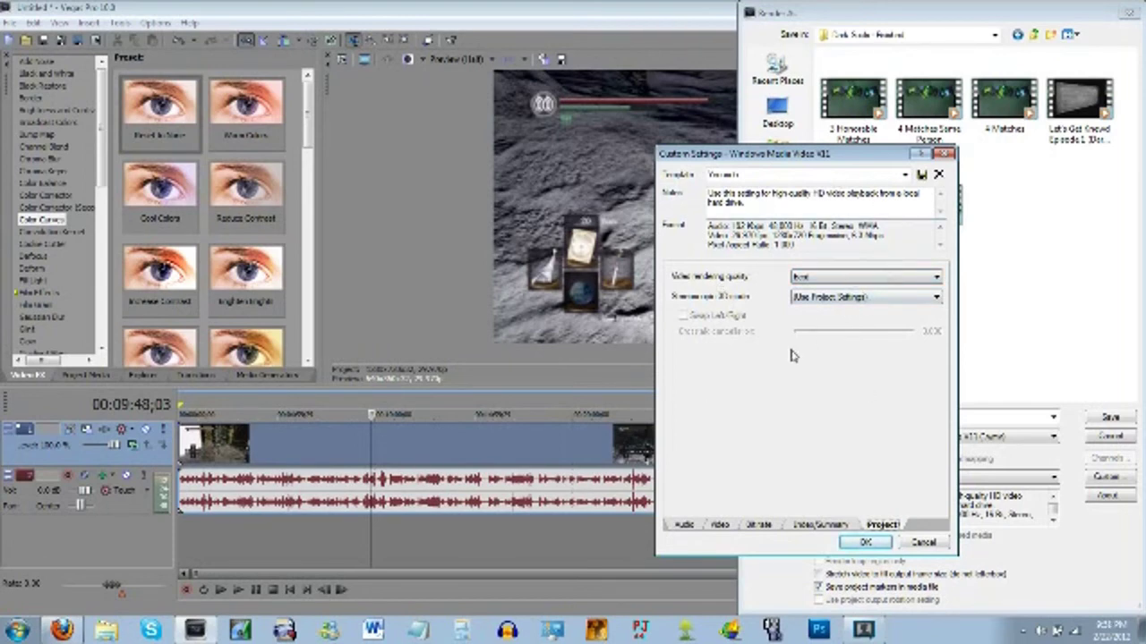
{"action": "left_click", "coordinate": [849, 545]}
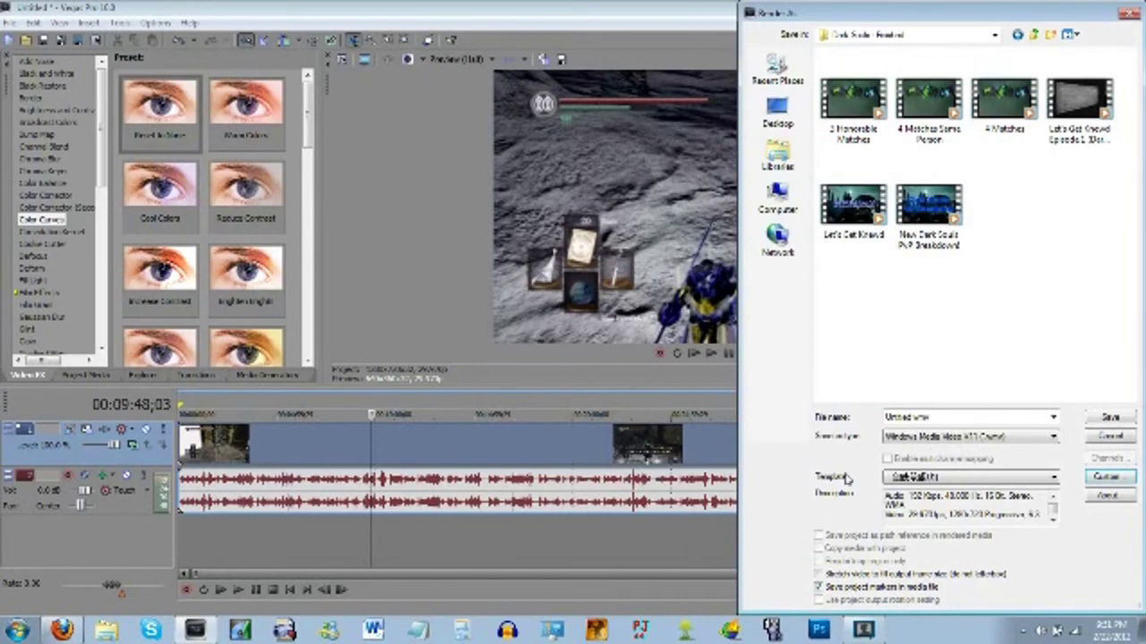
Step: Select the saved custom HD template for the WMV render, then close Render As without rendering
{"action": "left_click_drag", "start_coordinate": [1023, 24], "coordinate": [866, 13]}
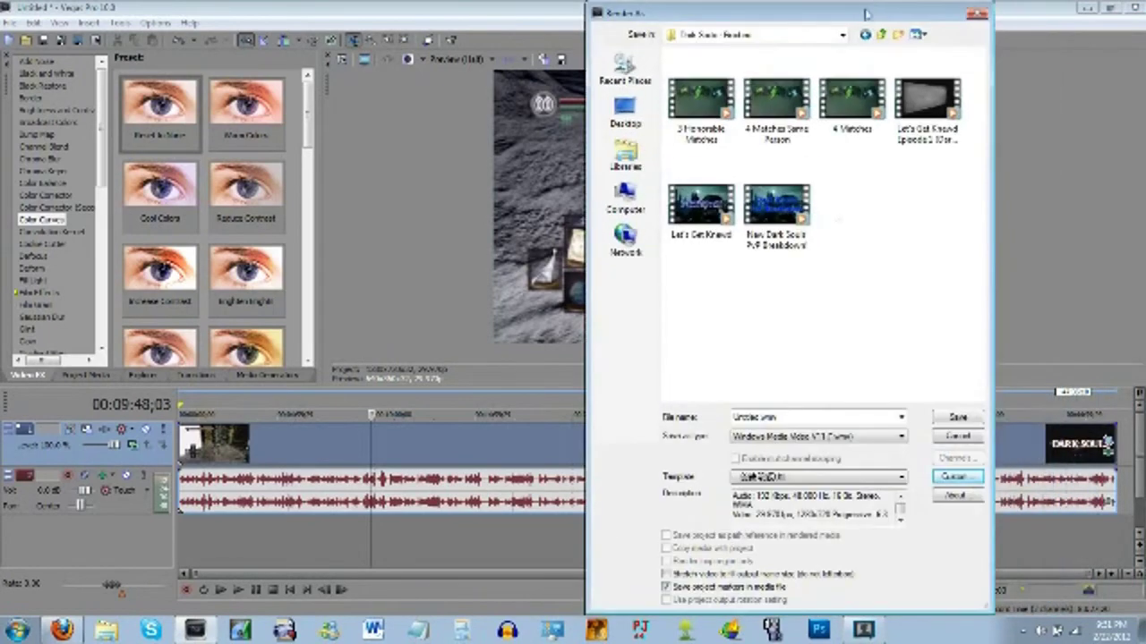
{"action": "left_click", "coordinate": [866, 477]}
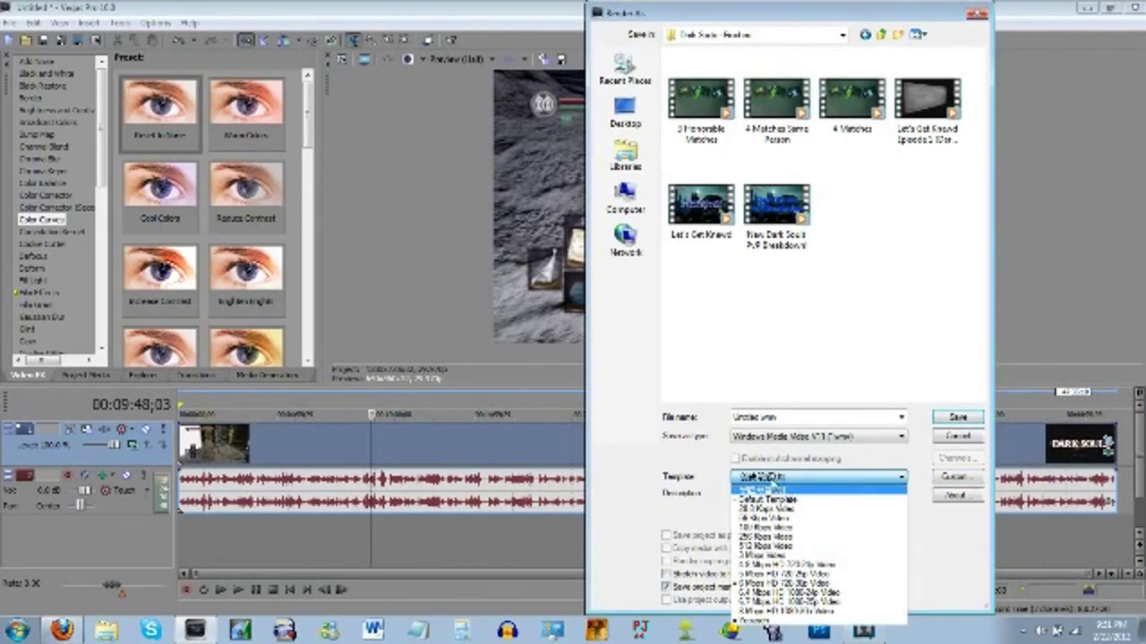
{"action": "left_click", "coordinate": [820, 621]}
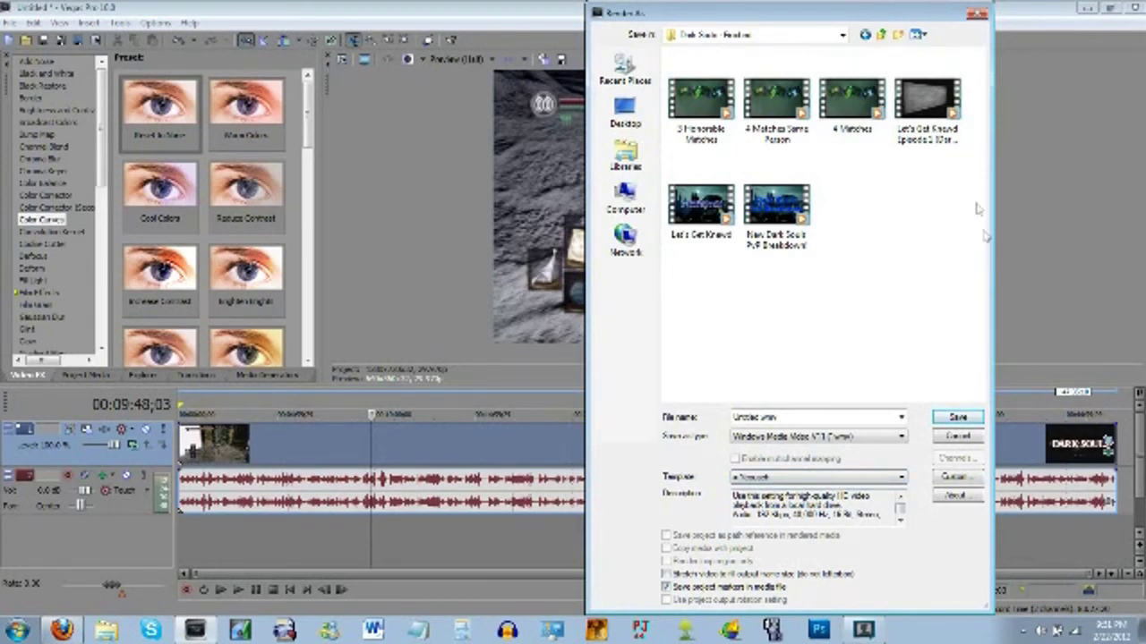
{"action": "left_click", "coordinate": [977, 15]}
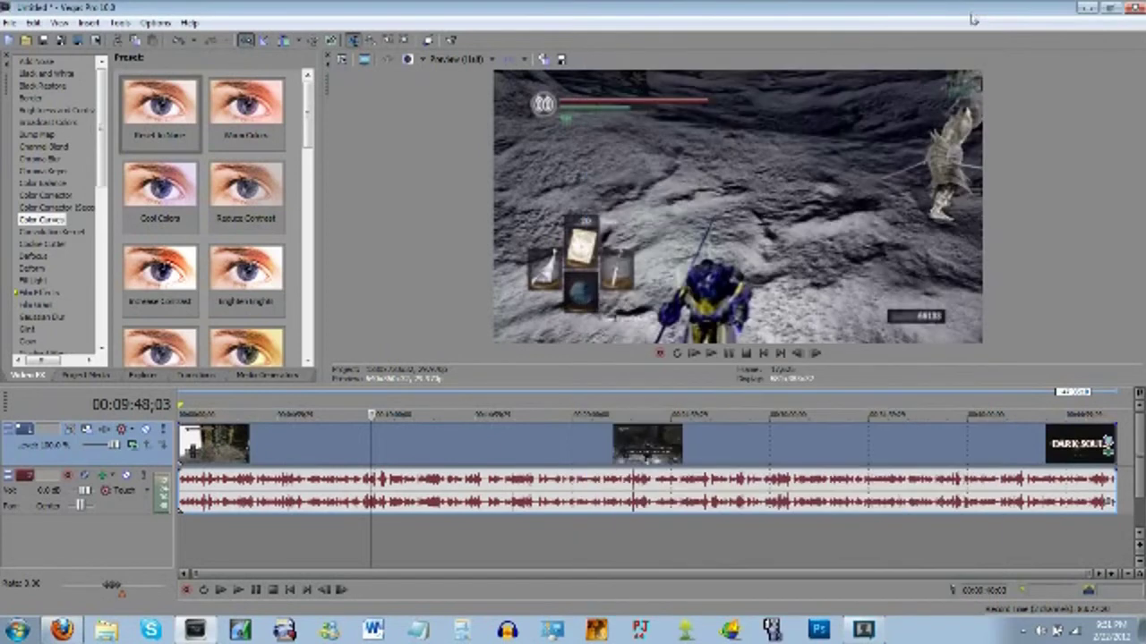
Step: Insert a new audio track below the gameplay audio track
{"action": "right_click", "coordinate": [132, 543]}
{"action": "left_click", "coordinate": [152, 547]}
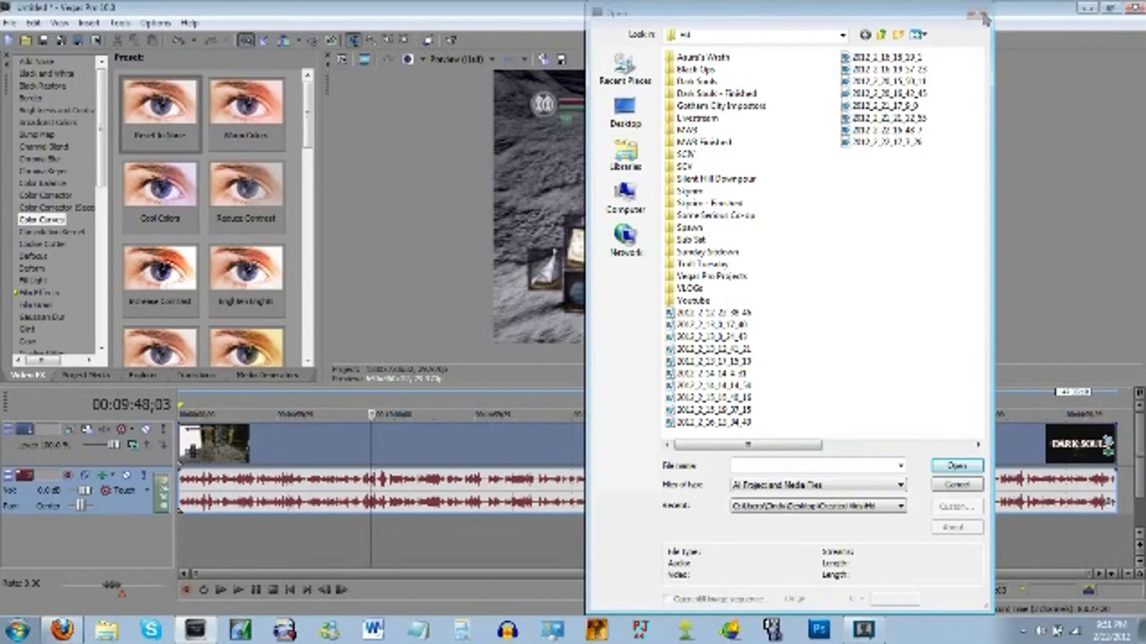
{"action": "left_click", "coordinate": [977, 15]}
{"action": "right_click", "coordinate": [146, 543]}
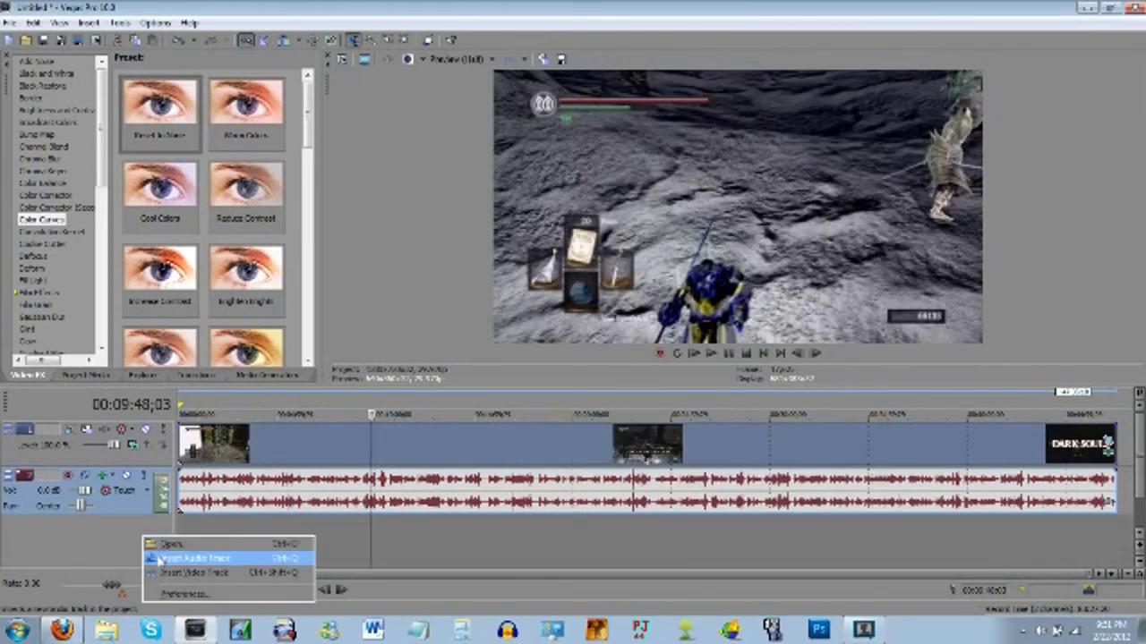
{"action": "left_click", "coordinate": [156, 558]}
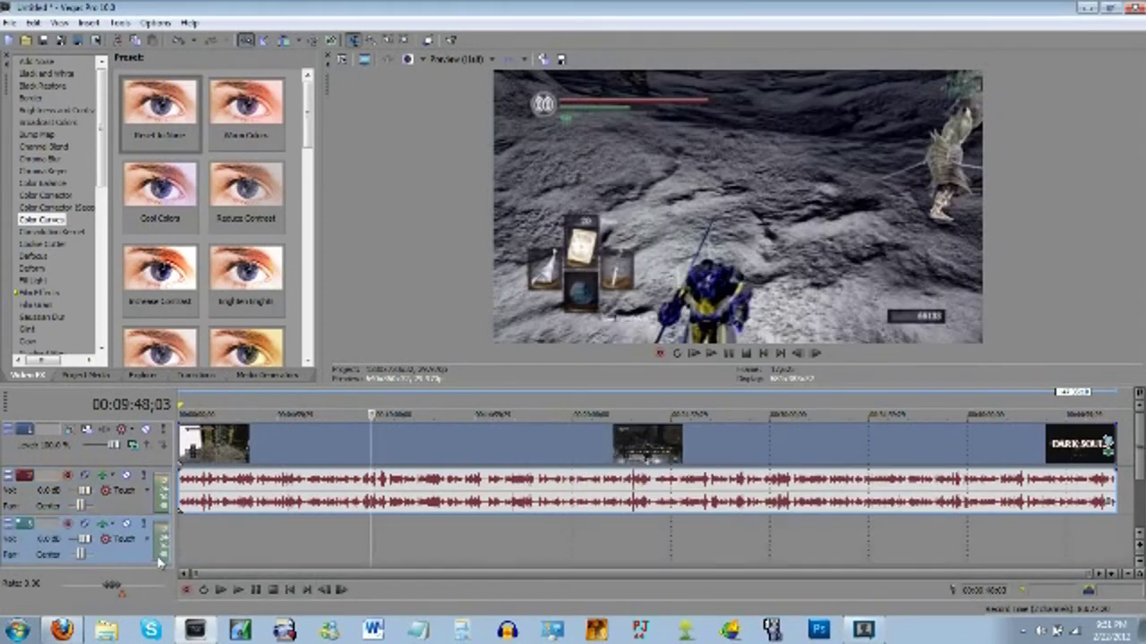
Step: Arm the new audio track for recording and confirm the recorded files folder
{"action": "left_click", "coordinate": [68, 524]}
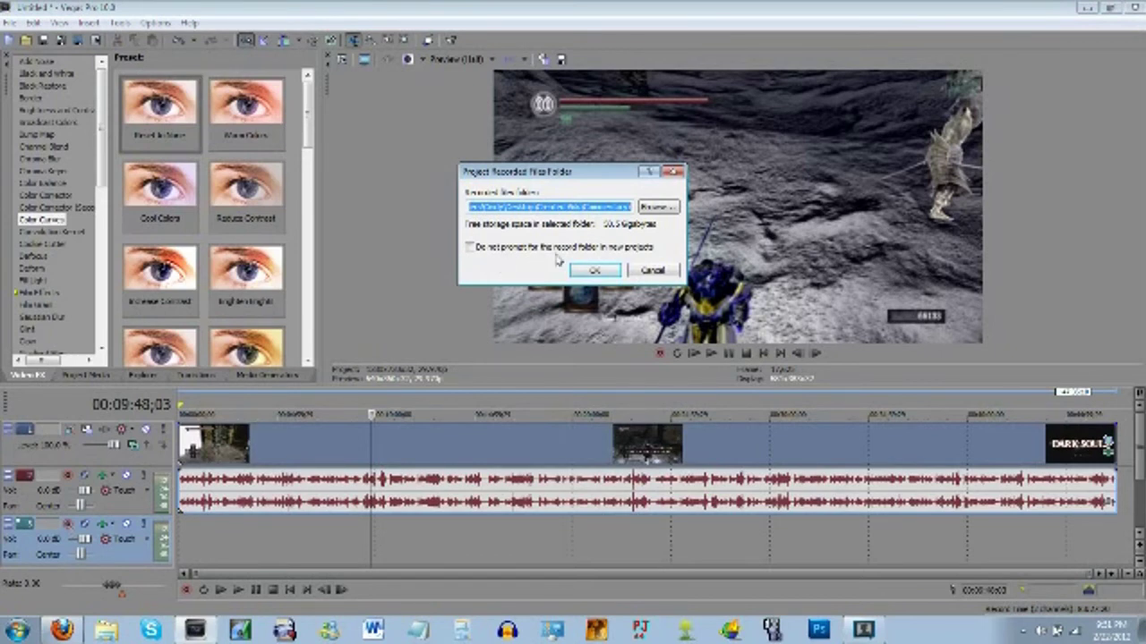
{"action": "key", "text": "Tab"}
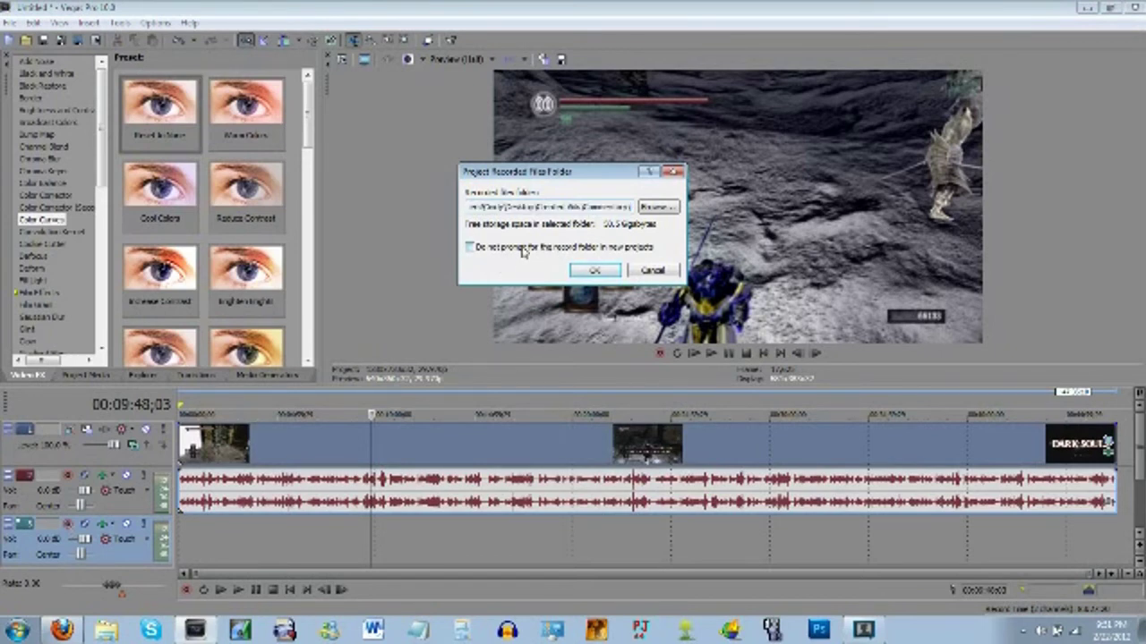
{"action": "left_click", "coordinate": [600, 271]}
{"action": "left_click", "coordinate": [589, 273]}
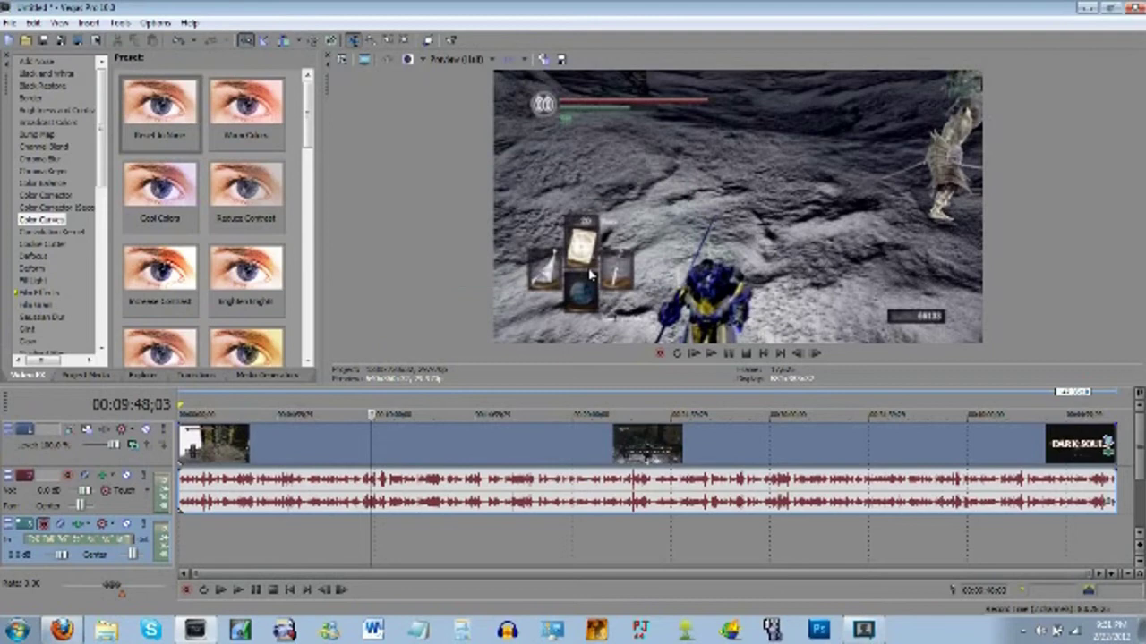
Step: Make a brief test recording on the armed track from the project start
{"action": "left_click", "coordinate": [290, 591]}
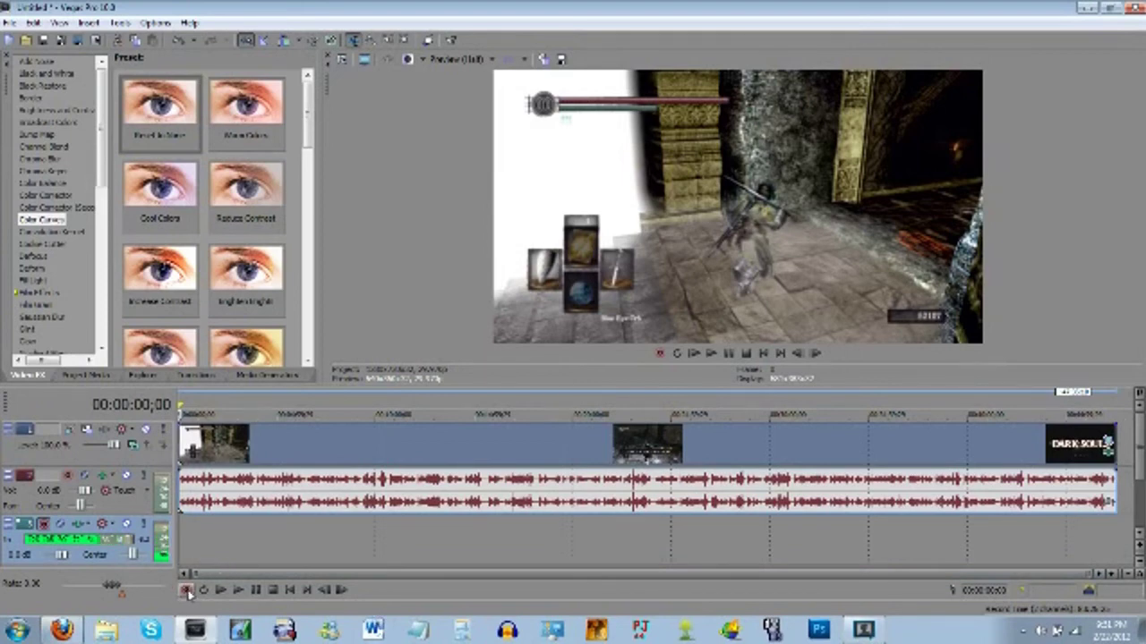
{"action": "left_click", "coordinate": [186, 590]}
{"action": "left_click", "coordinate": [186, 591]}
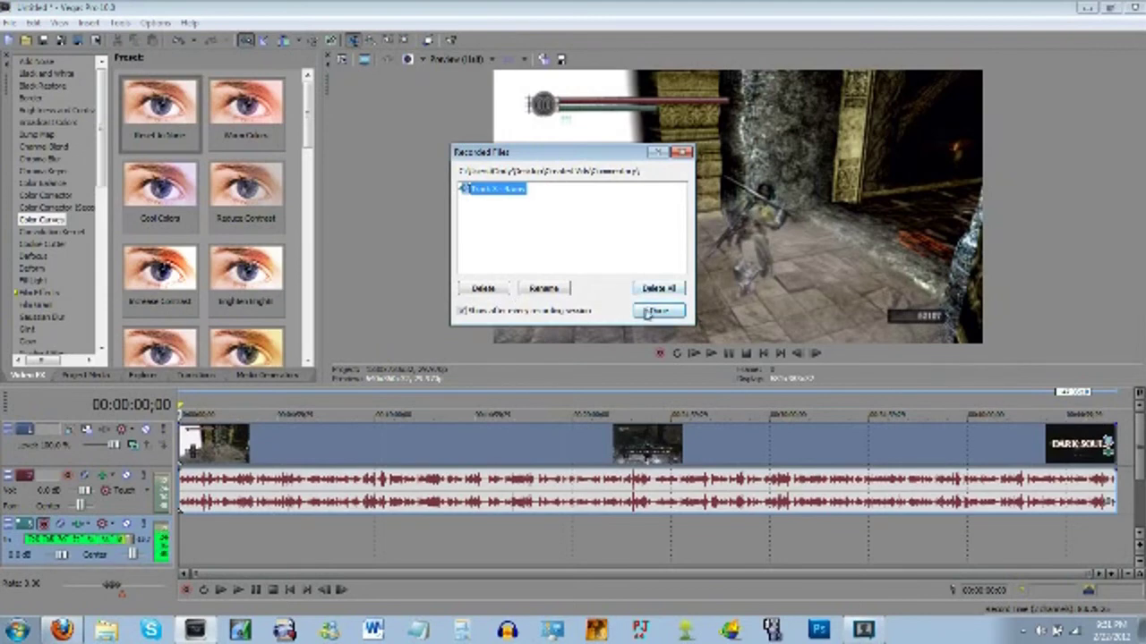
Step: Delete the test take from disk and reselect the empty commentary track
{"action": "left_click", "coordinate": [499, 290]}
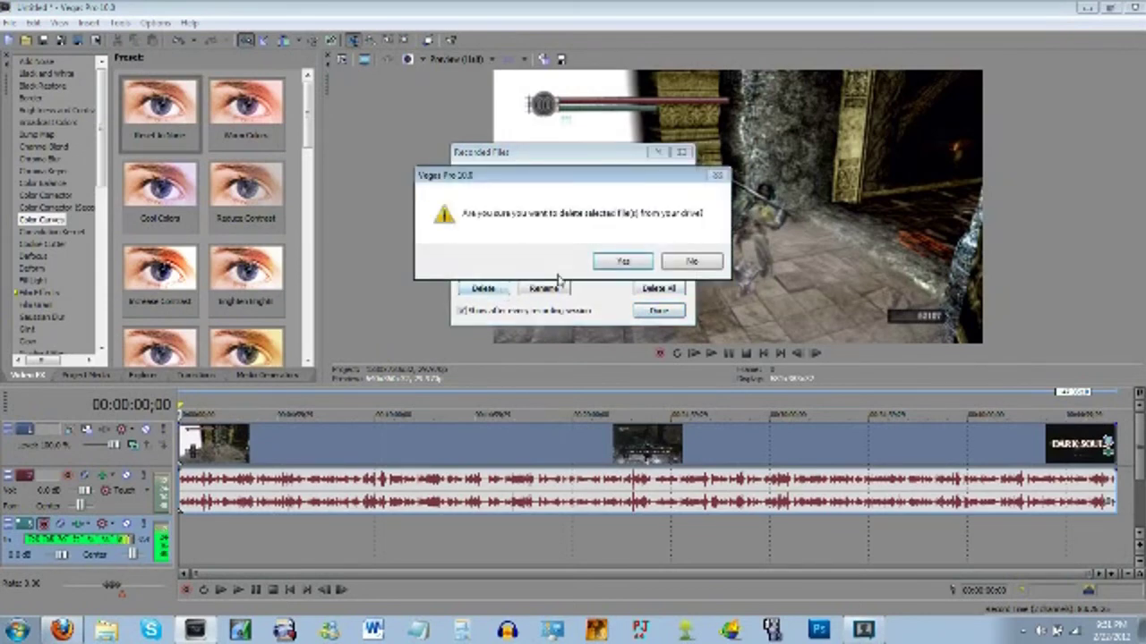
{"action": "left_click", "coordinate": [625, 261]}
{"action": "left_click", "coordinate": [684, 153]}
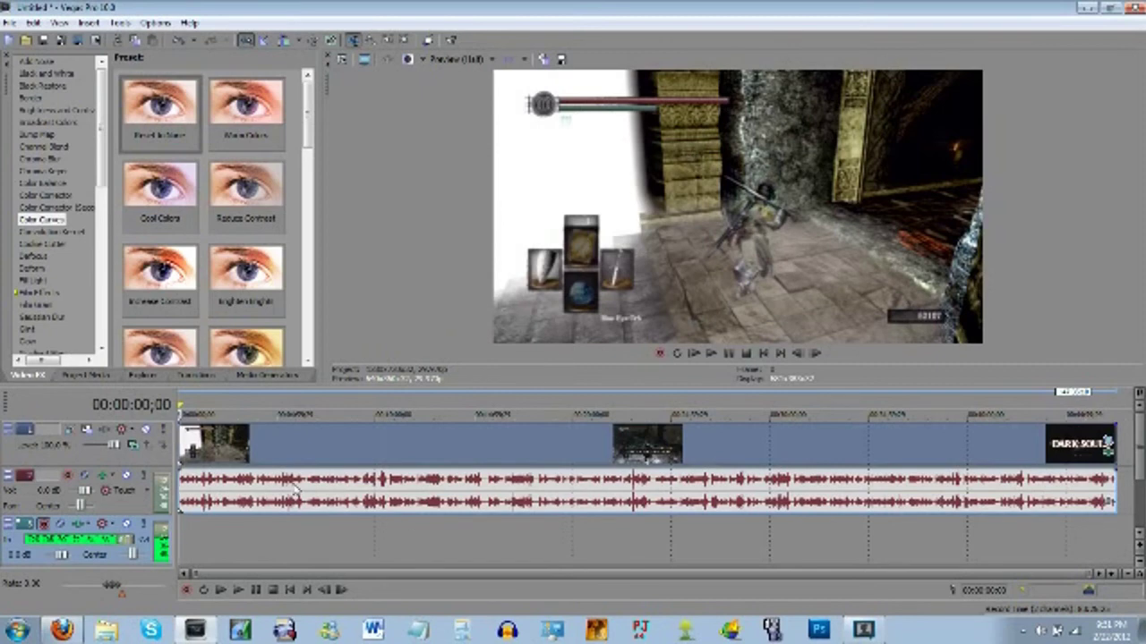
{"action": "left_click", "coordinate": [154, 517]}
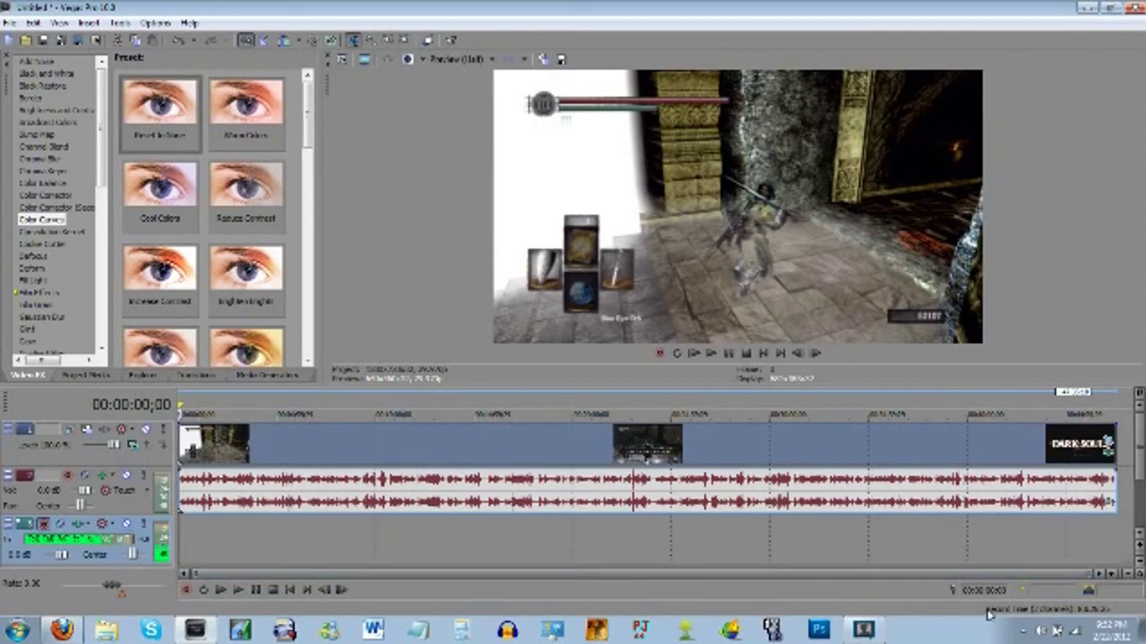
Step: Mute the Windows speakers and start recording commentary from the project start
{"action": "left_click", "coordinate": [1041, 631]}
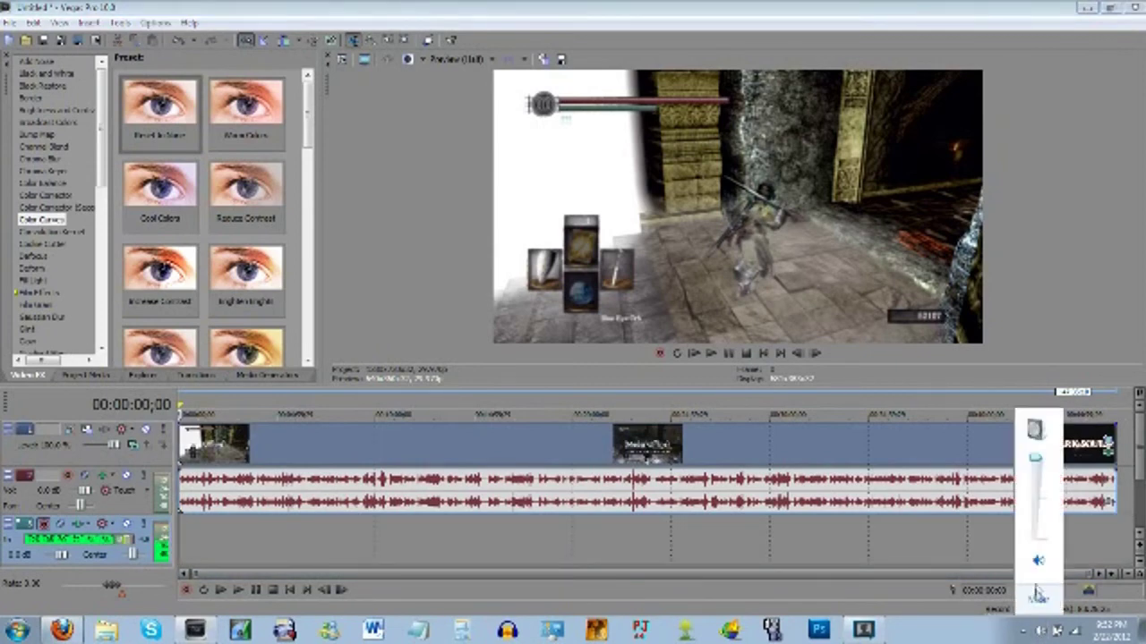
{"action": "left_click", "coordinate": [1038, 564]}
{"action": "left_click", "coordinate": [188, 591]}
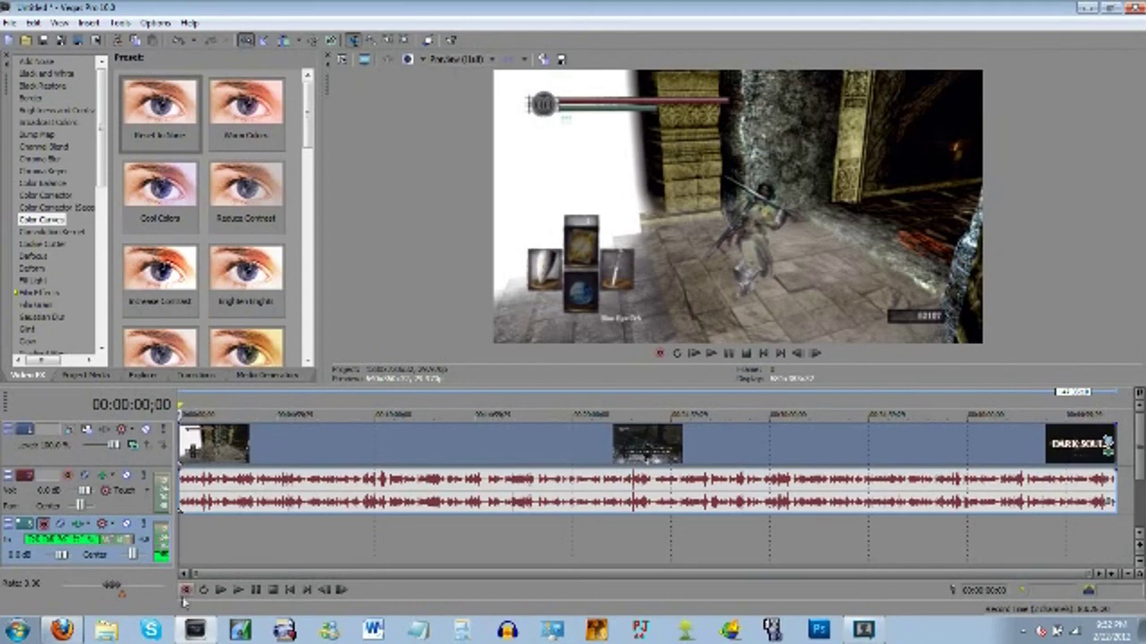
{"action": "left_click", "coordinate": [185, 593]}
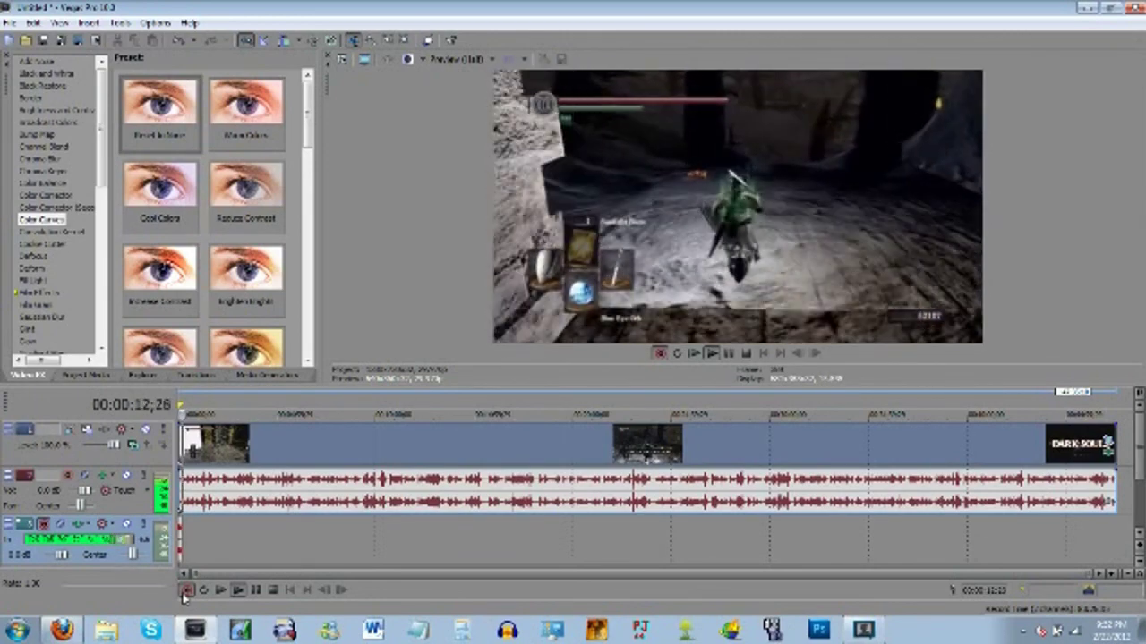
Step: Stop the commentary take, then lower the game audio track volume to about -17 dB during playback
{"action": "left_click", "coordinate": [185, 592]}
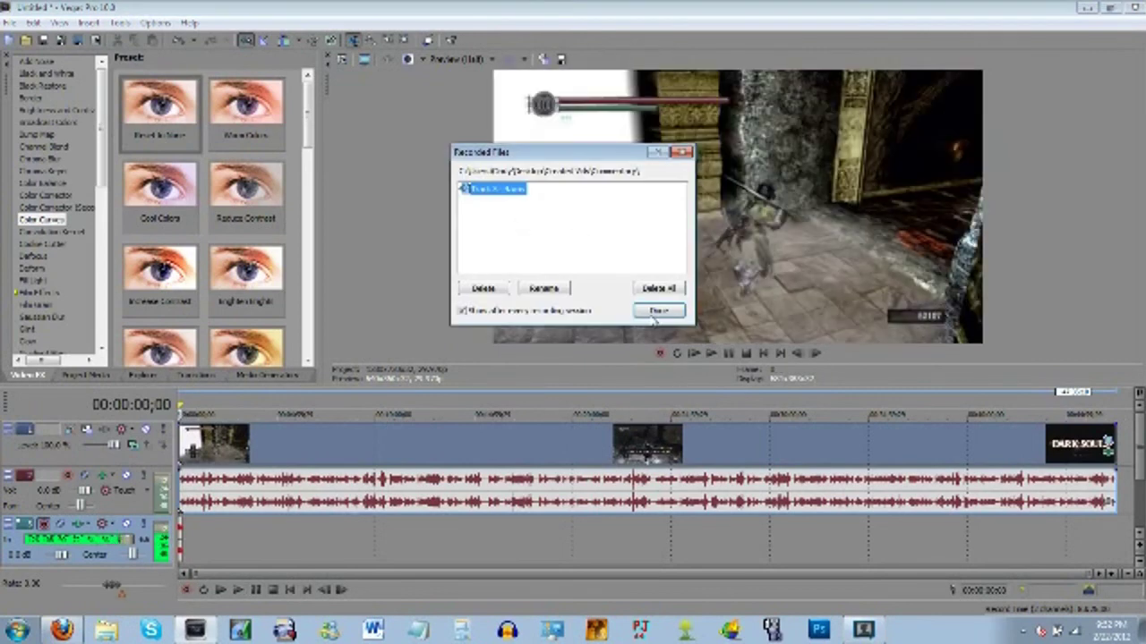
{"action": "left_click", "coordinate": [659, 310]}
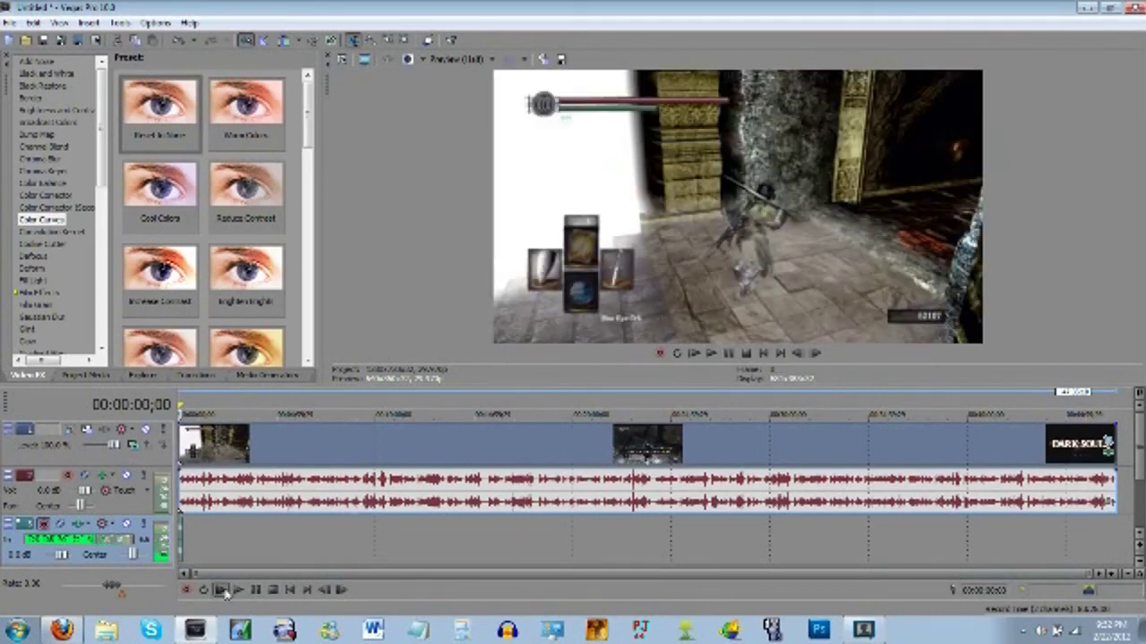
{"action": "left_click", "coordinate": [220, 590]}
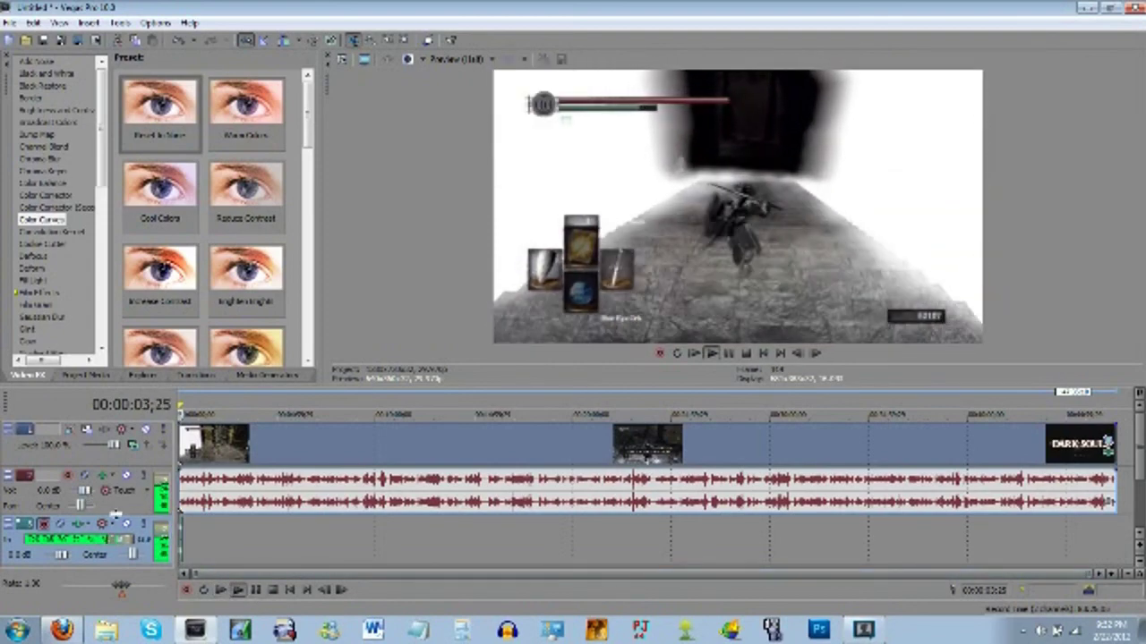
{"action": "left_click", "coordinate": [255, 590]}
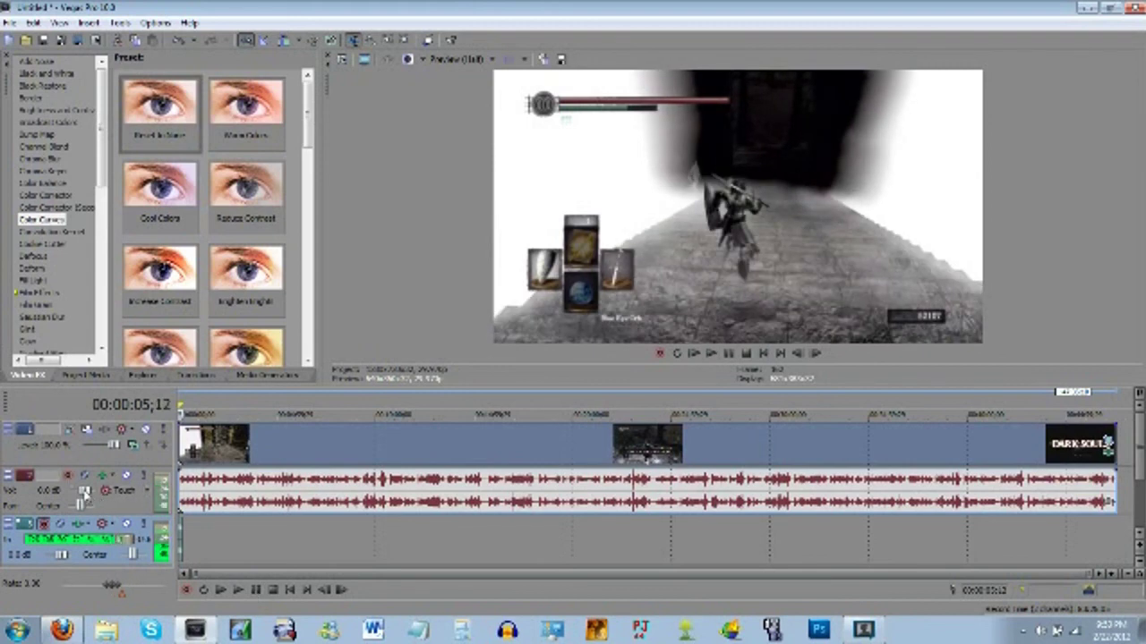
{"action": "left_click_drag", "start_coordinate": [83, 493], "coordinate": [78, 491]}
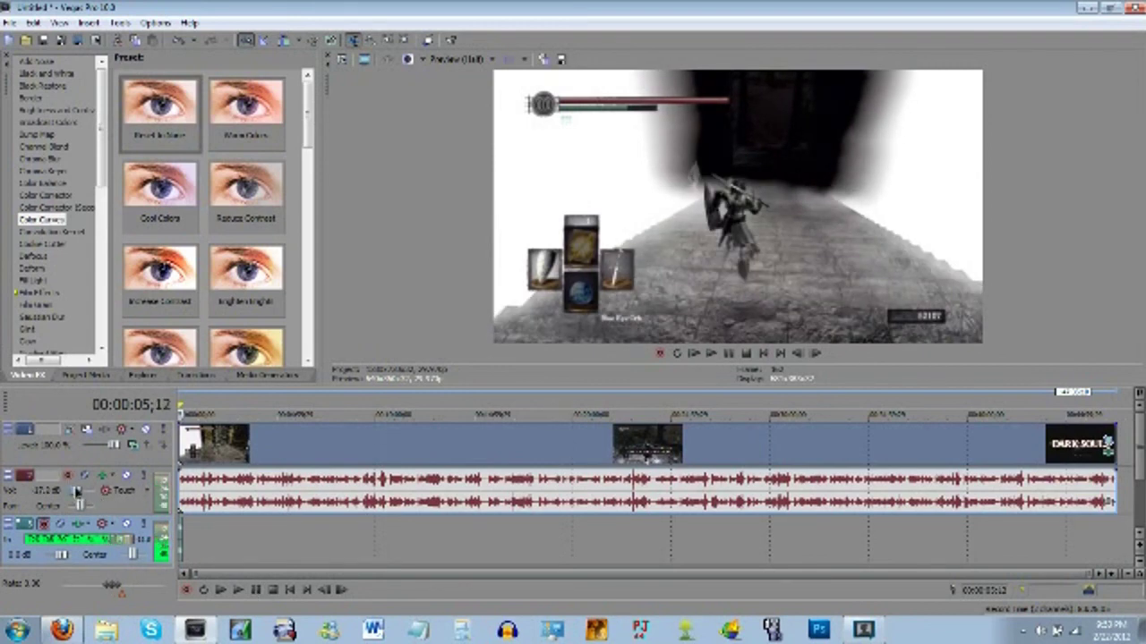
{"action": "left_click", "coordinate": [221, 590]}
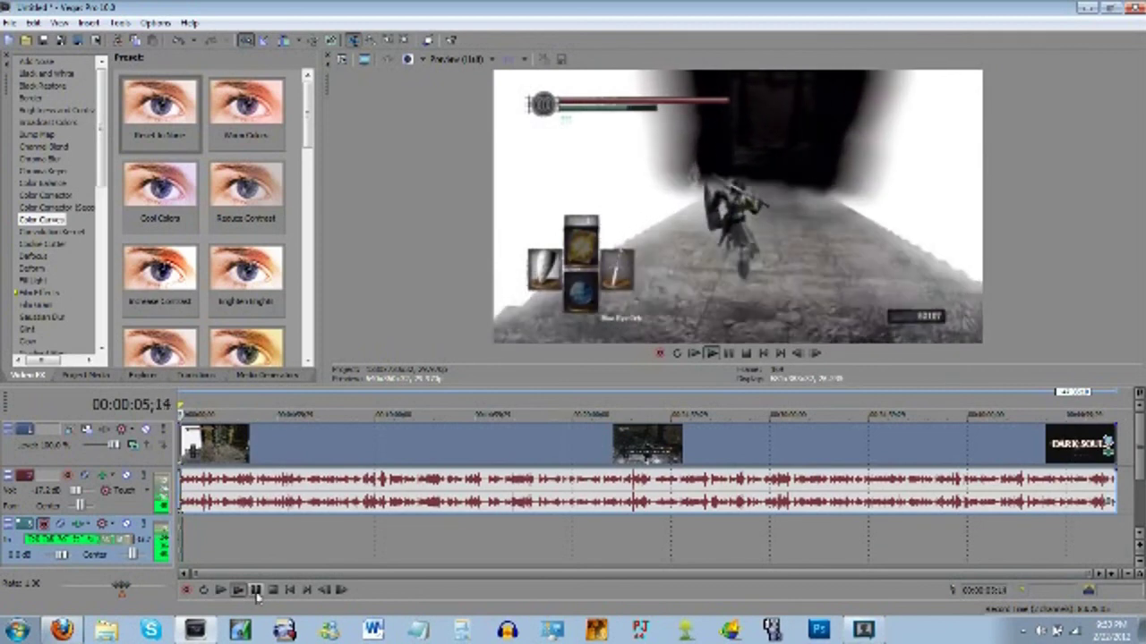
{"action": "left_click", "coordinate": [256, 590]}
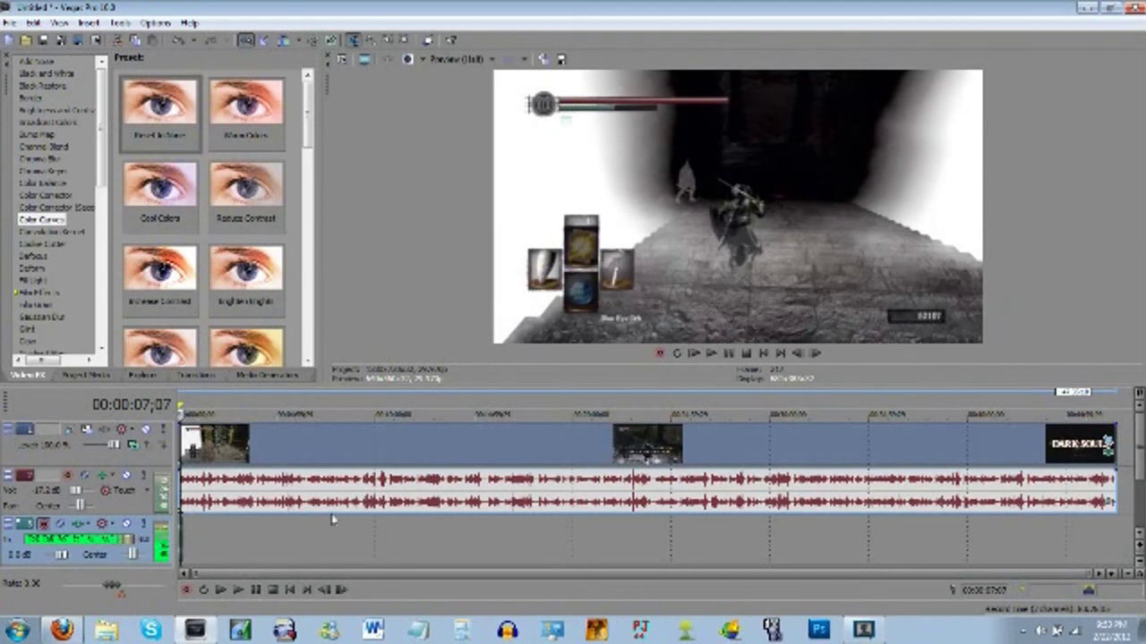
{"action": "key", "text": "Delete"}
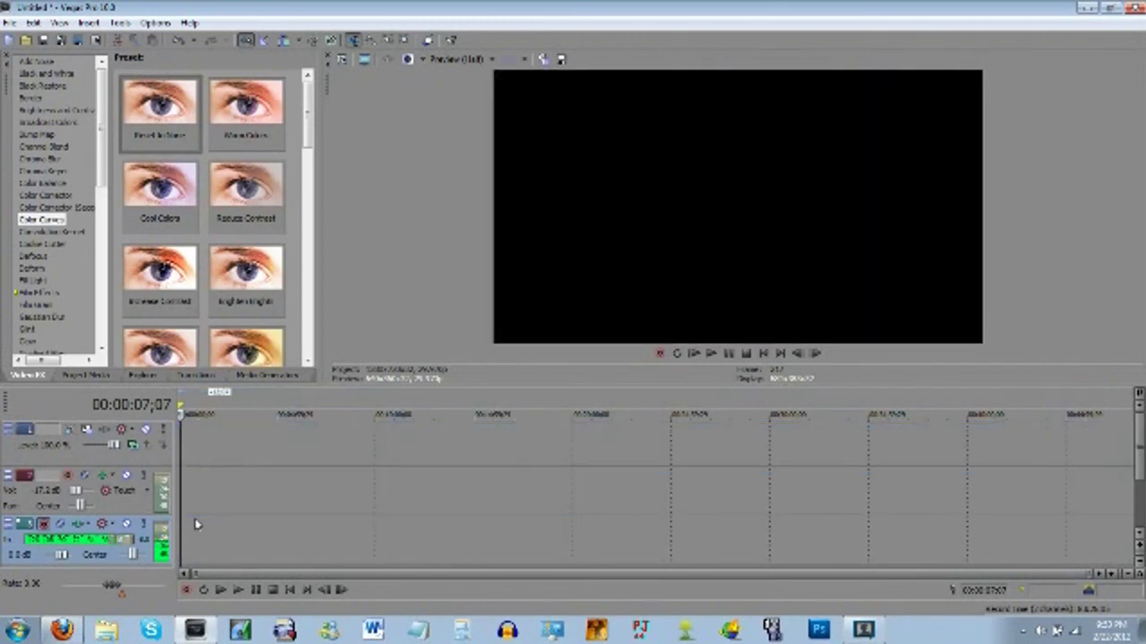
{"action": "key", "text": "ctrl+z"}
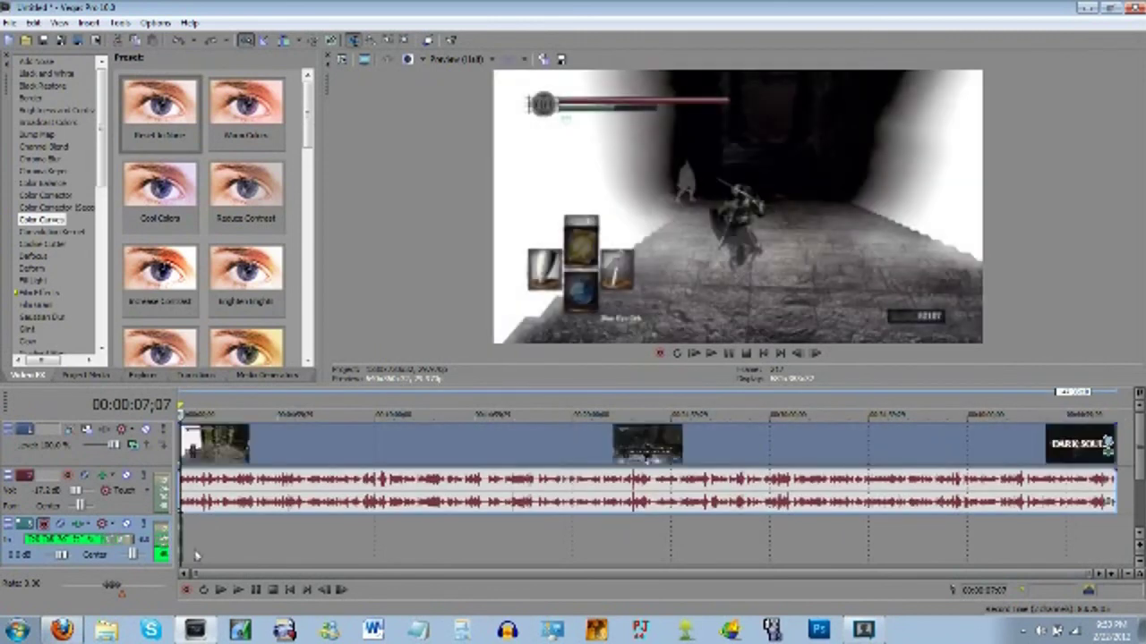
{"action": "left_click", "coordinate": [180, 534]}
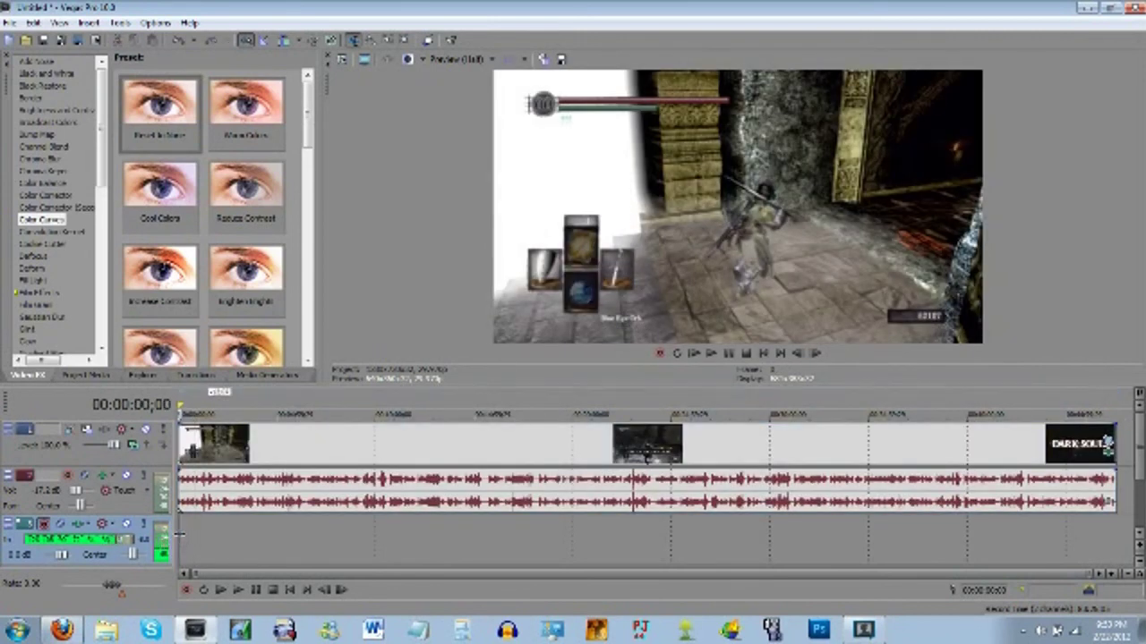